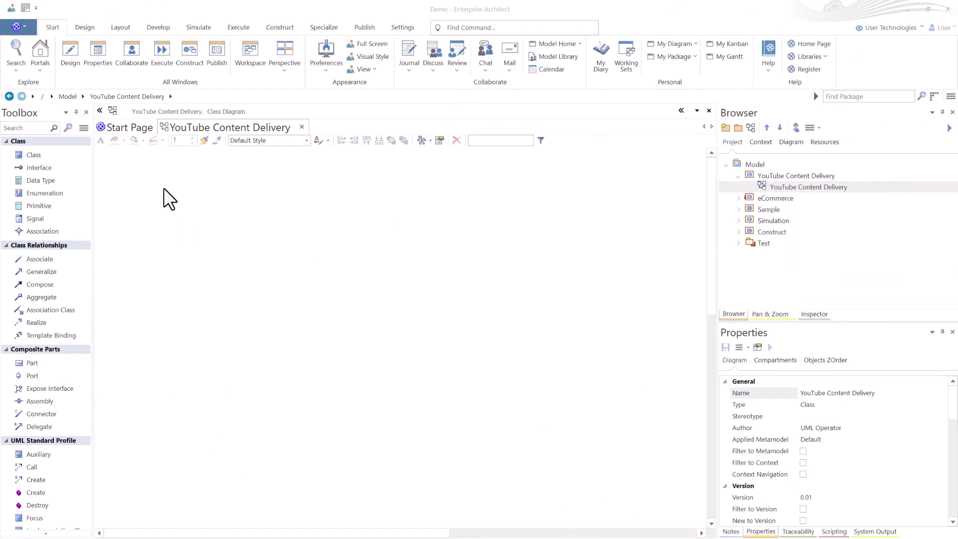
# Add a class named Intro to the empty class diagram.
pyautogui.click(49, 154)
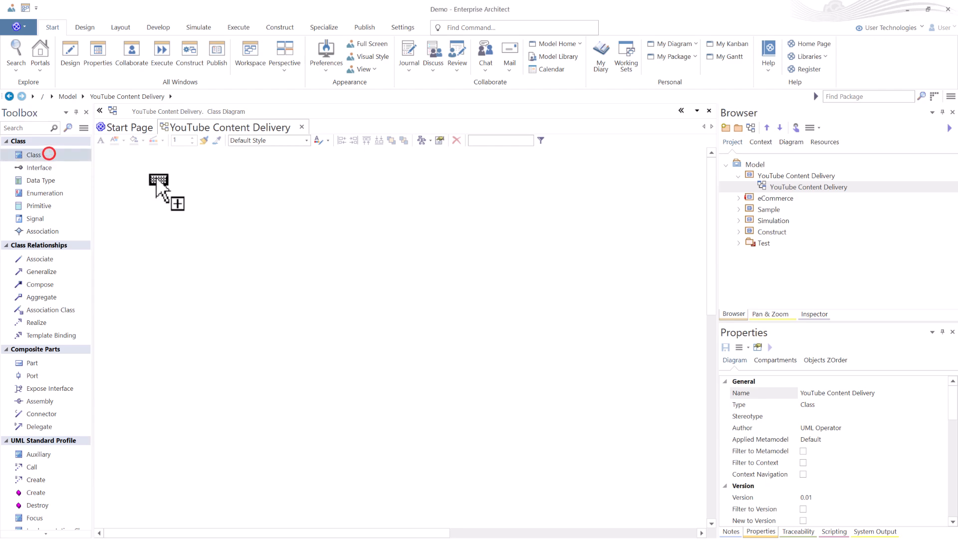
pyautogui.click(131, 166)
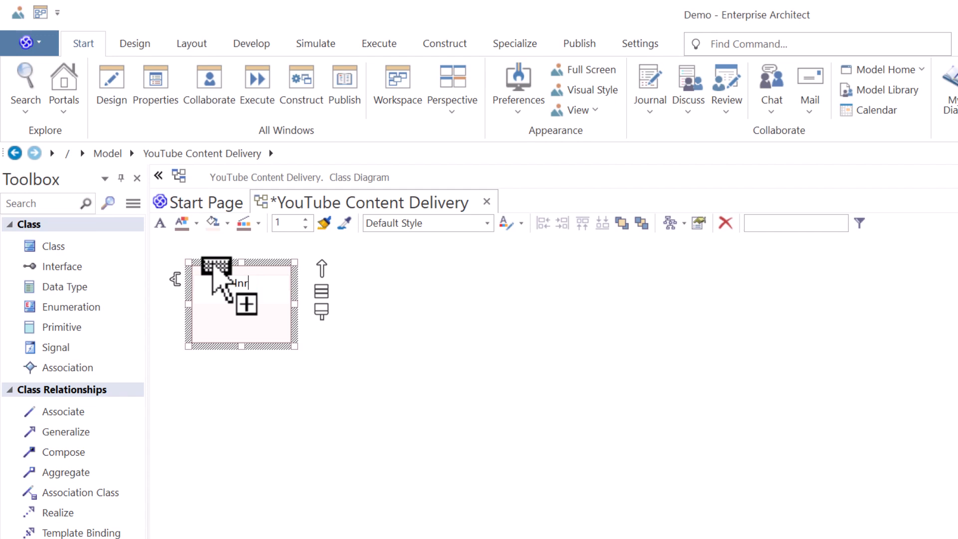
pyautogui.press('Return')
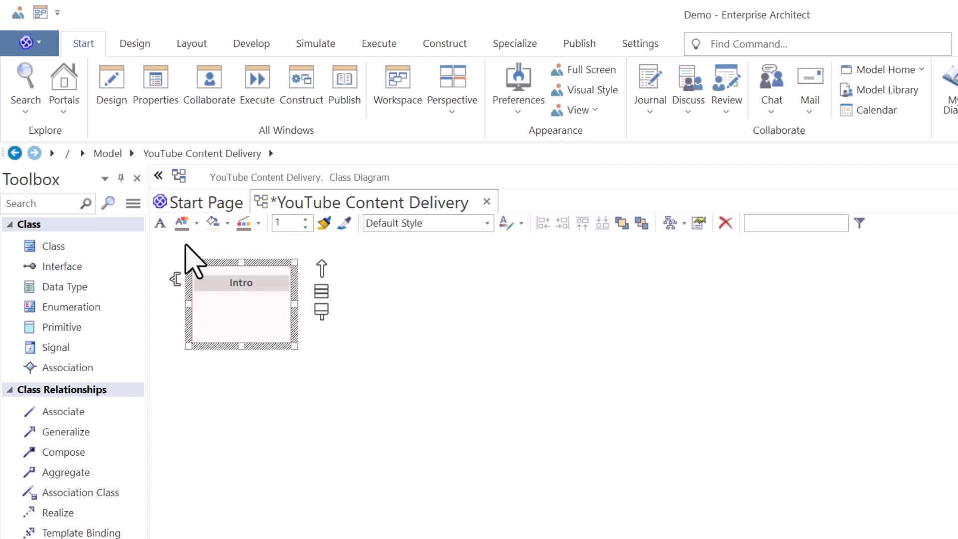
# Add a class named Subject to the right of Intro and nudge it slightly left.
pyautogui.click(371, 268)
pyautogui.click(372, 268)
pyautogui.write('Subject')
pyautogui.press('Return')
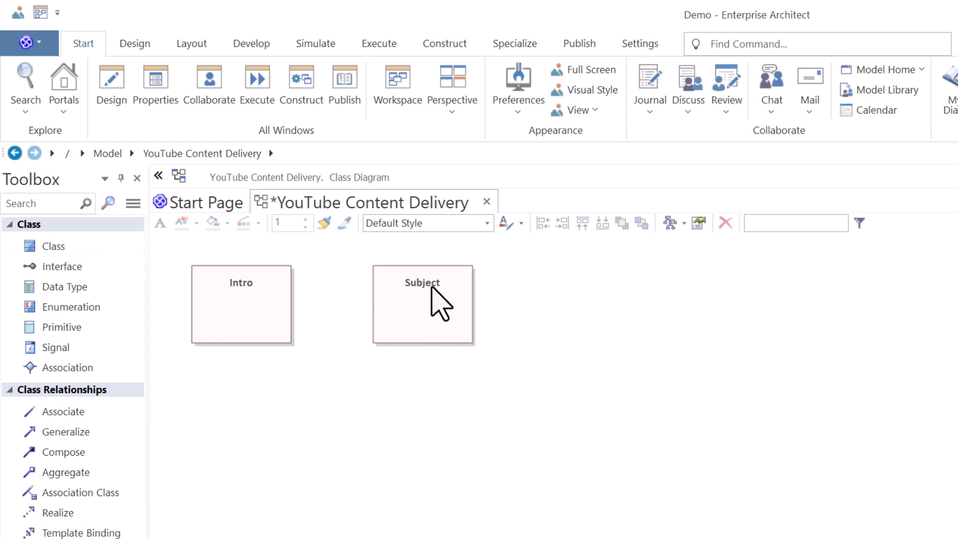
pyautogui.moveTo(432, 292); pyautogui.dragTo(417, 295)
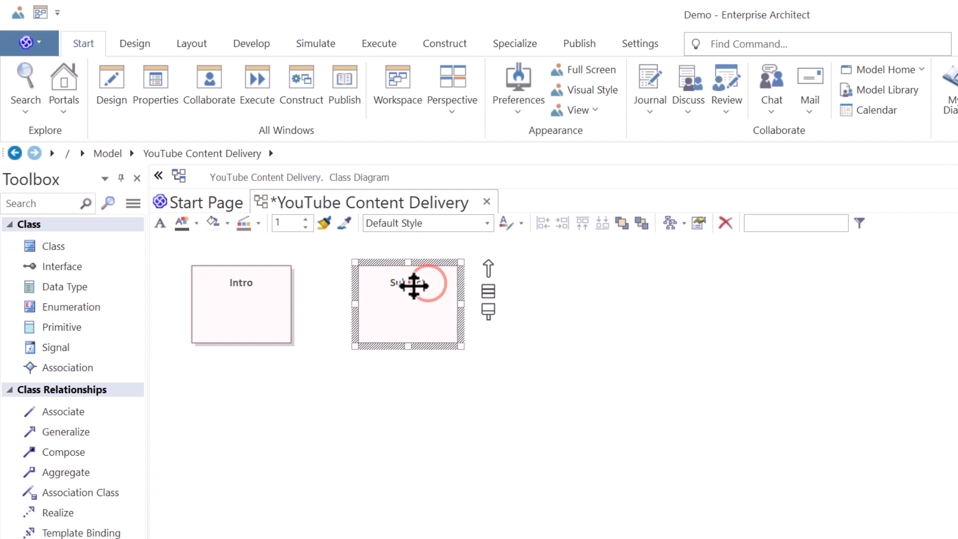
# Add a class named Content to the right of Subject.
pyautogui.click(597, 277)
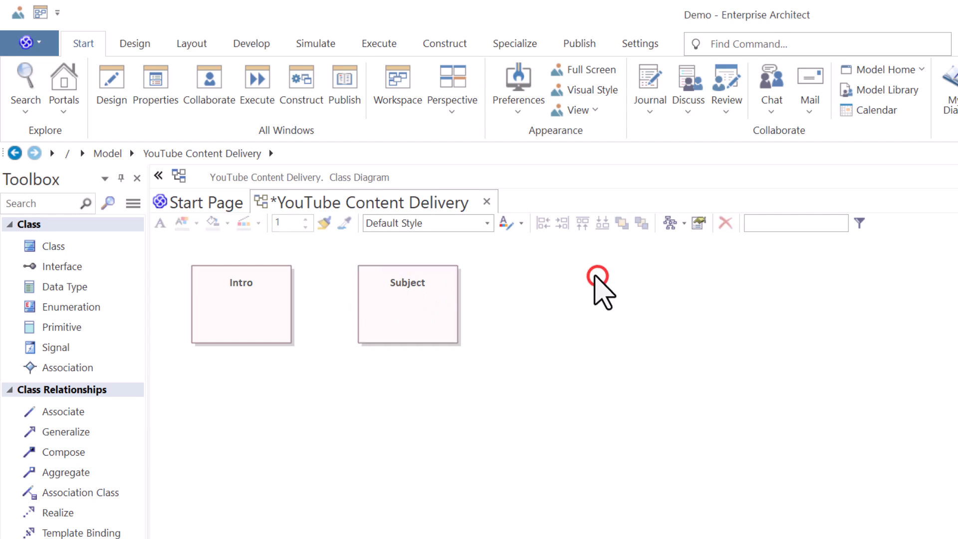
pyautogui.click(530, 266)
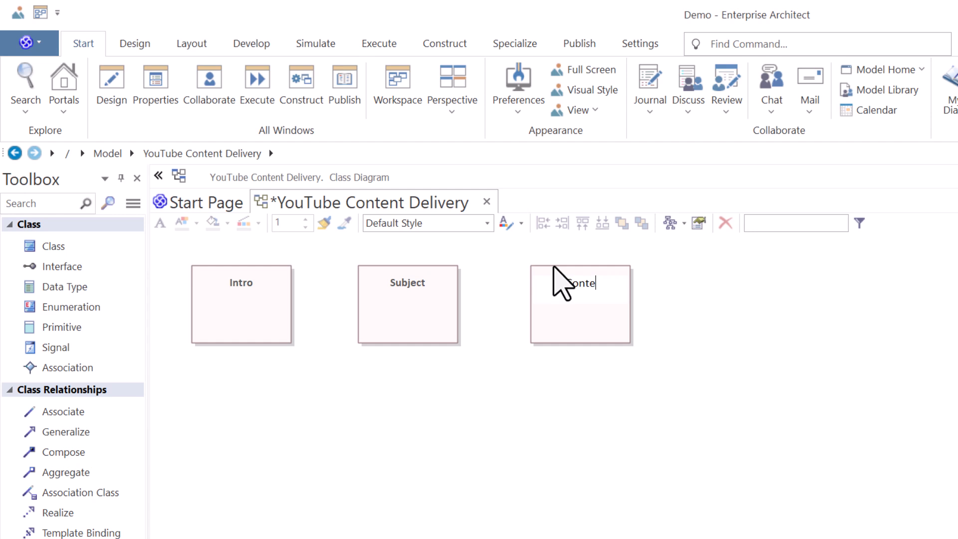
pyautogui.press('Return')
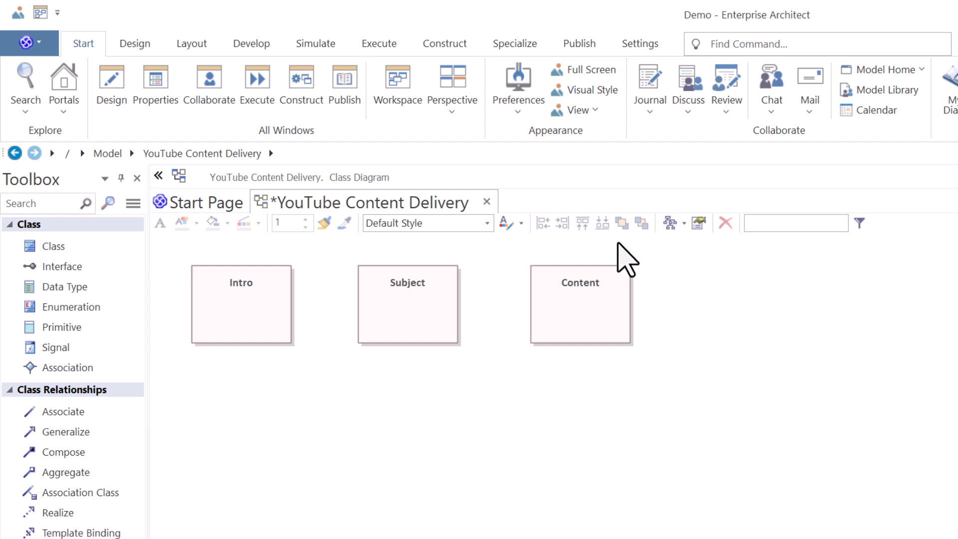
# Add classes named Recap and Closing in a row to the right of Content.
pyautogui.click(705, 271)
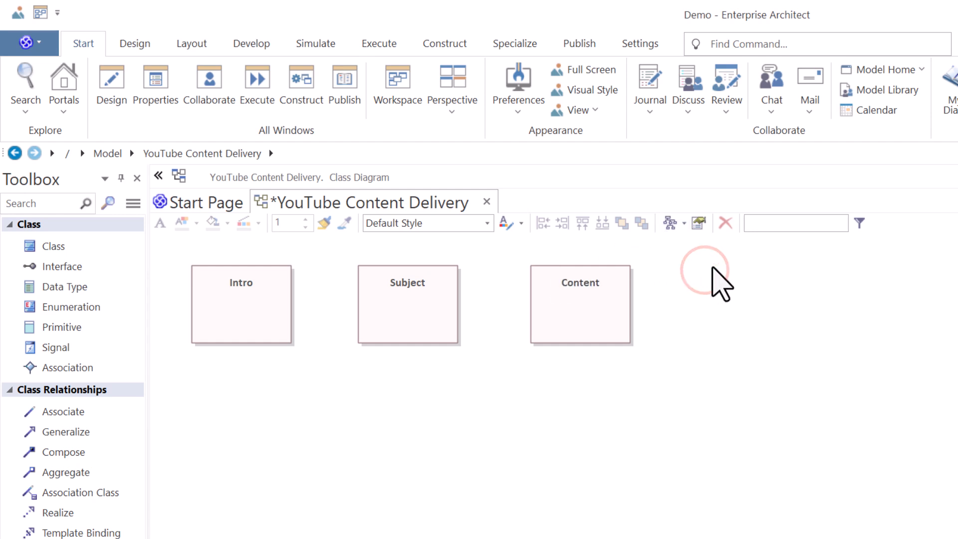
pyautogui.write('Recap')
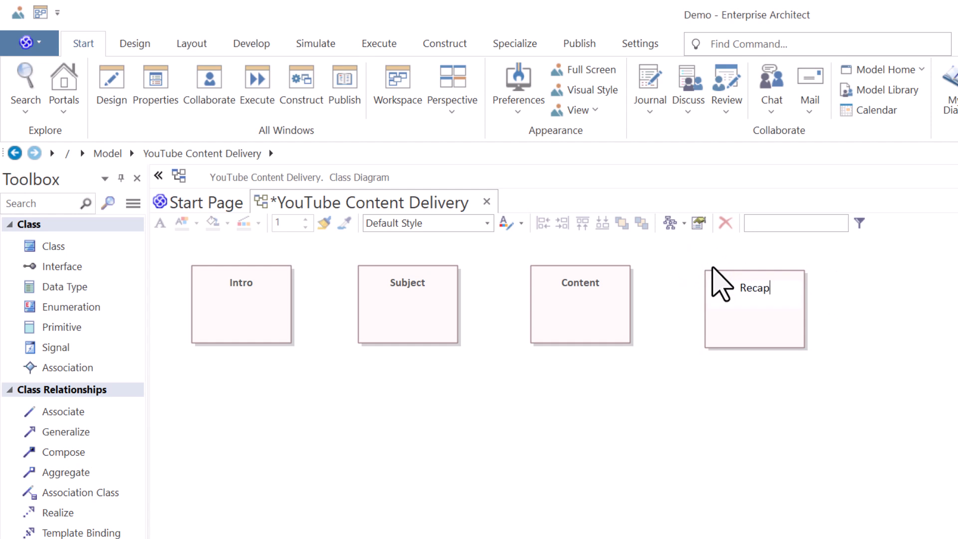
pyautogui.click(868, 267)
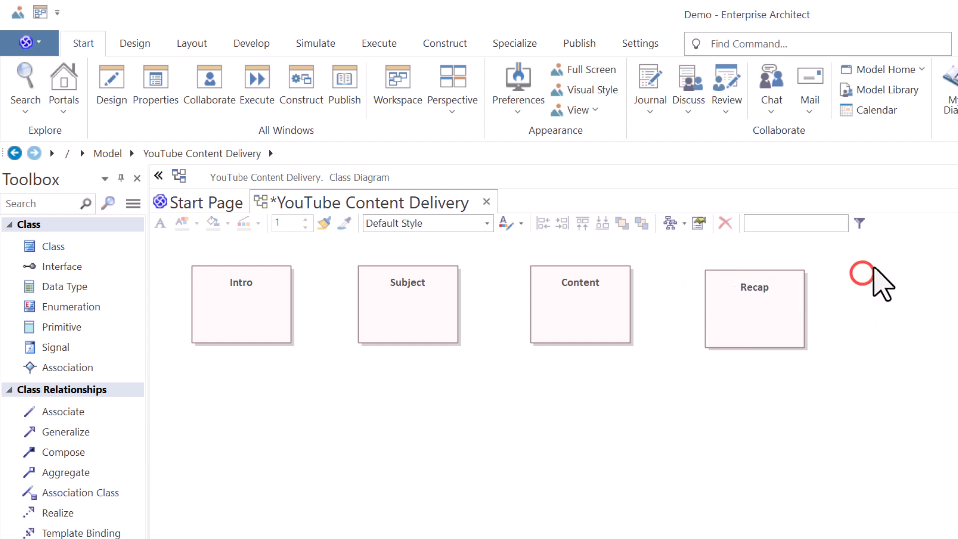
pyautogui.write('Cl')
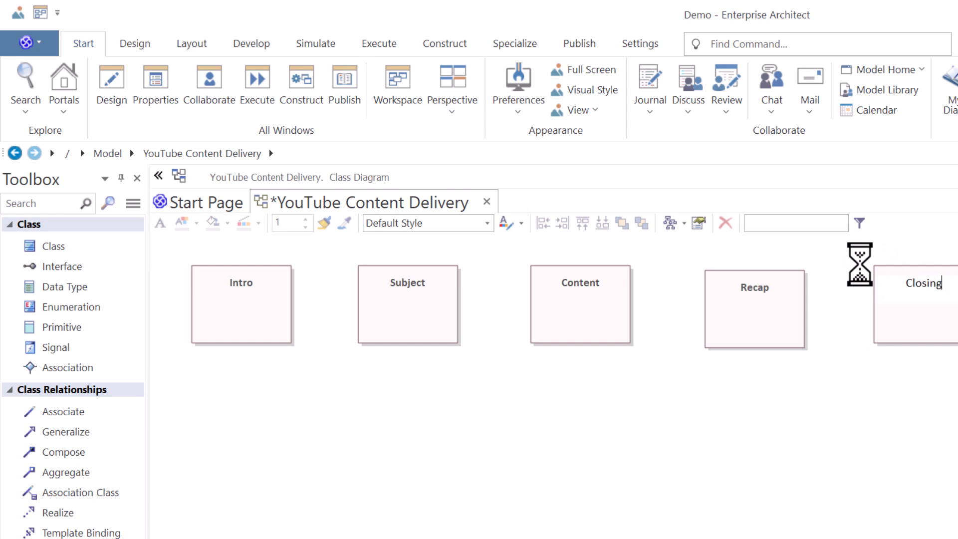
pyautogui.write('osing')
# Select all five classes, align their tops and space them evenly horizontally, then save the diagram.
pyautogui.moveTo(957, 368); pyautogui.dragTo(185, 256)
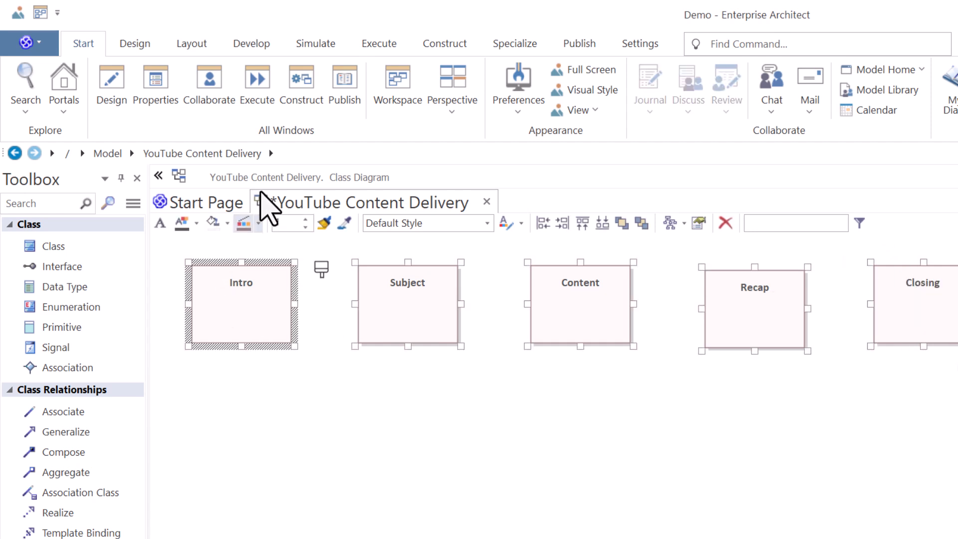
pyautogui.click(191, 44)
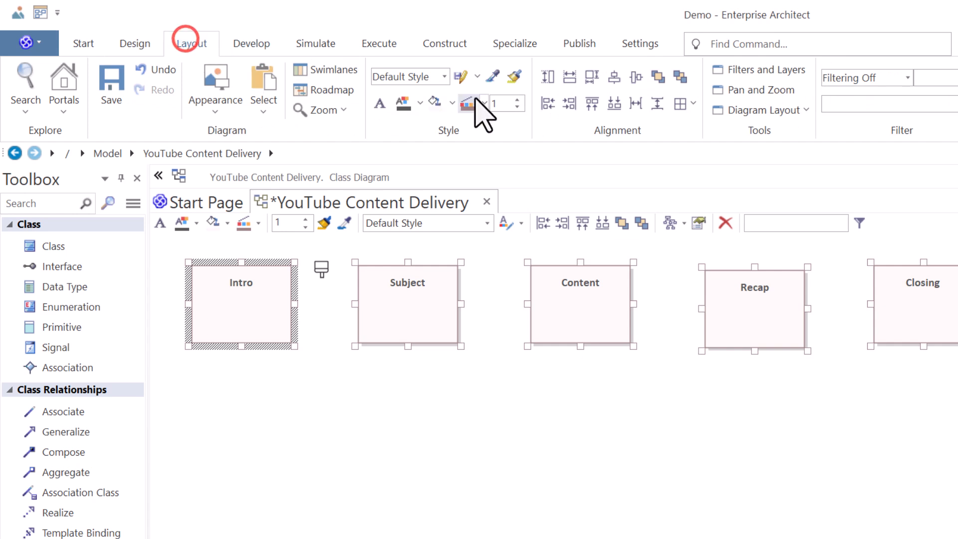
pyautogui.click(590, 104)
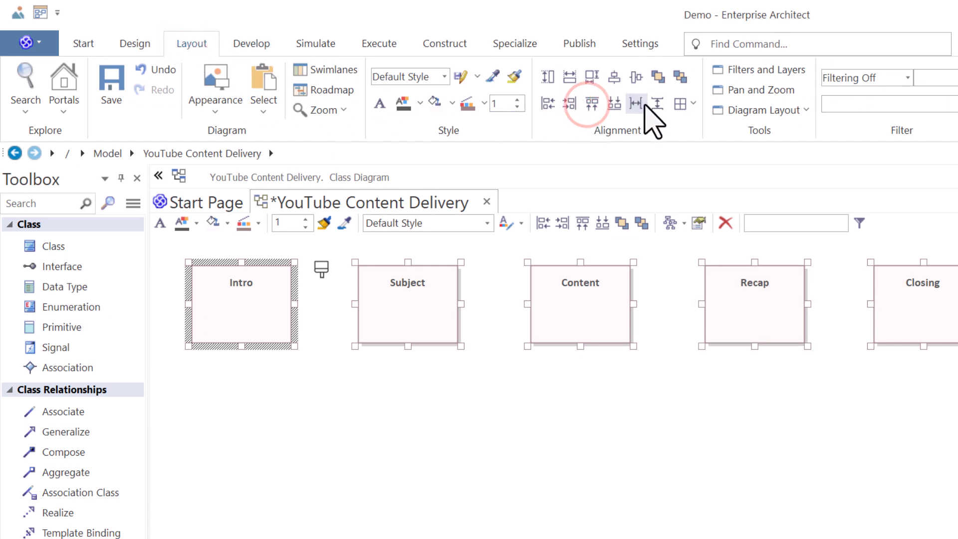
pyautogui.click(639, 104)
pyautogui.click(582, 422)
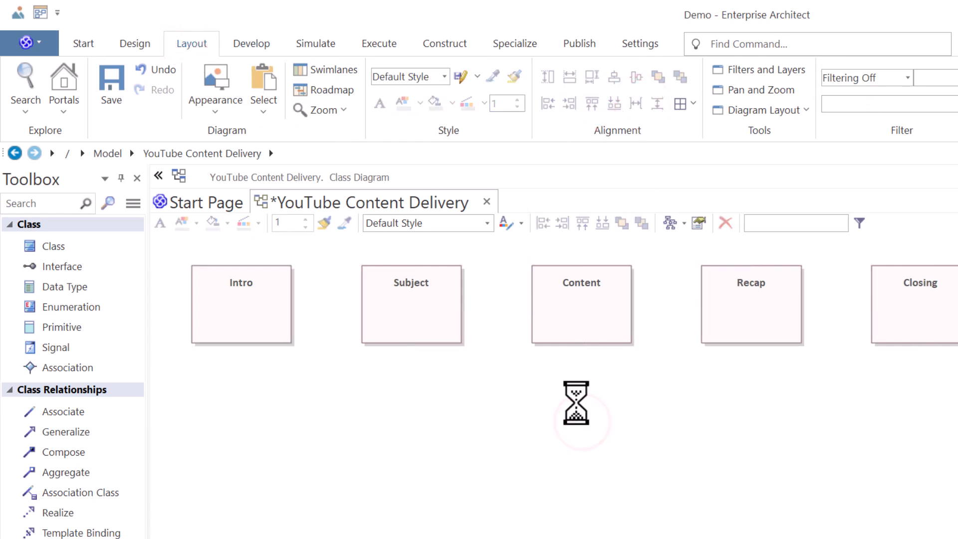
pyautogui.hotkey('ctrl', 's')
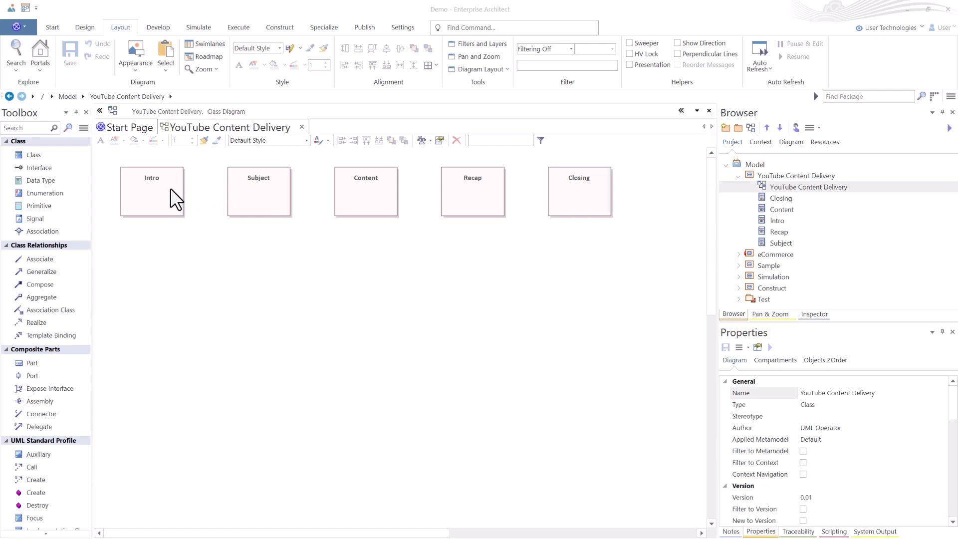
# Connect Intro to Subject with an Aggregation to Part relationship.
pyautogui.moveTo(64, 155); pyautogui.dragTo(240, 212)
pyautogui.press('Escape')
pyautogui.click(176, 192)
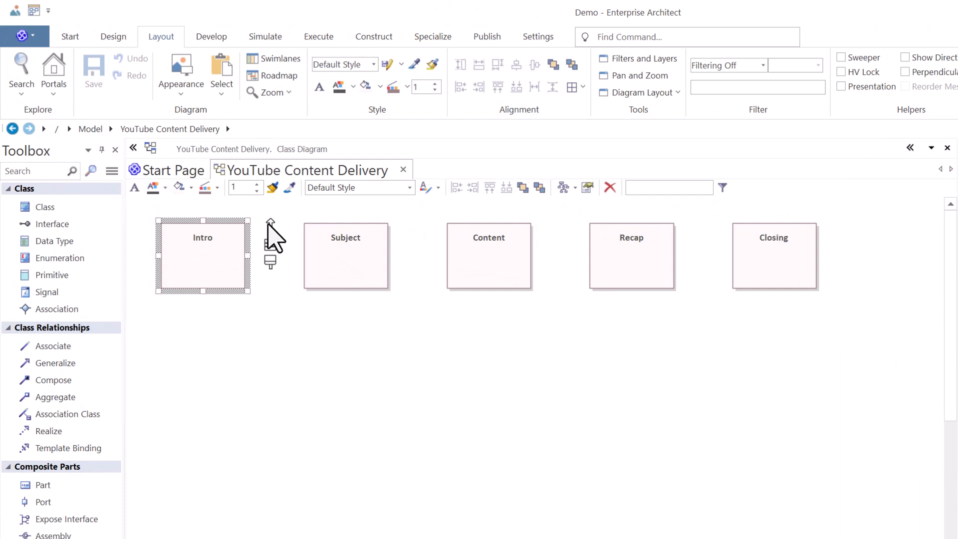
pyautogui.moveTo(270, 222); pyautogui.dragTo(334, 252)
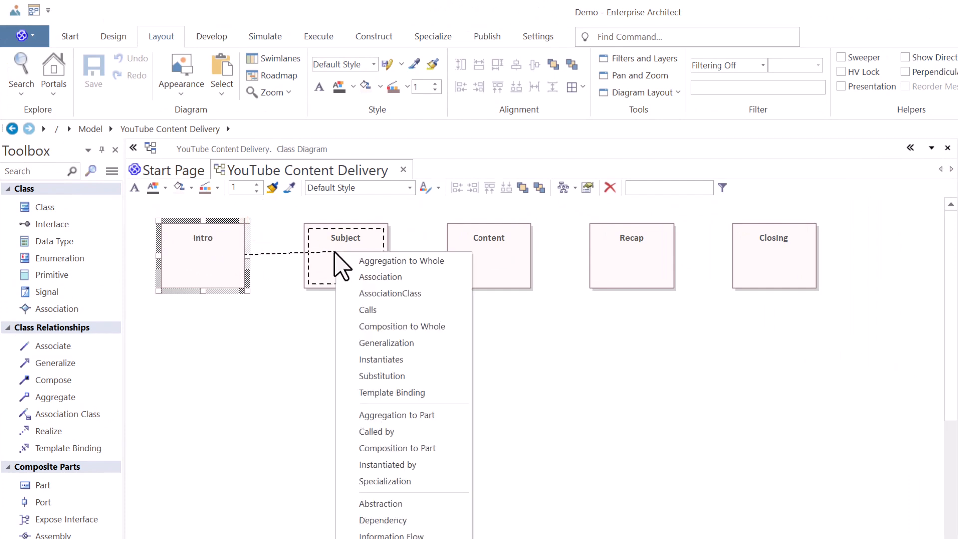
pyautogui.click(426, 415)
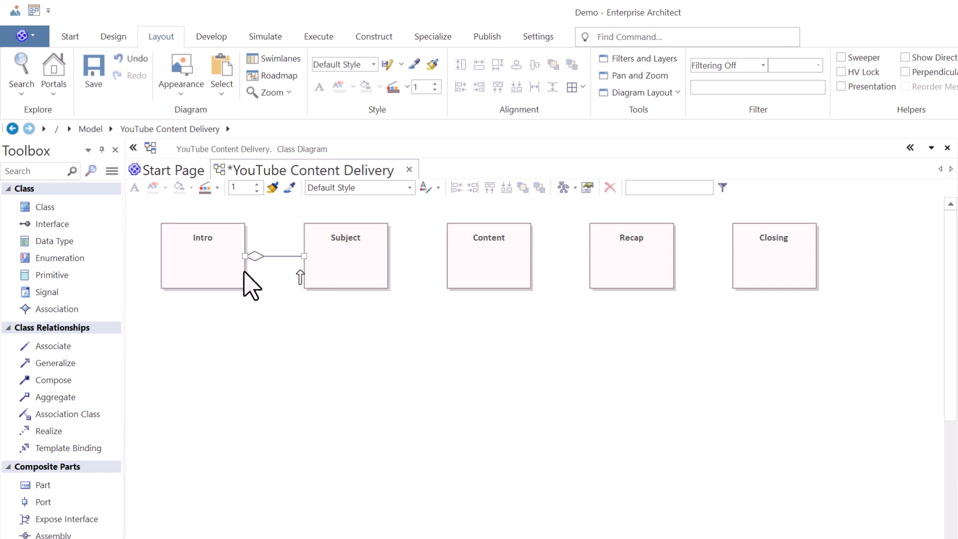
# Open the Traceability window and inspect the relationships of Intro, Subject and Content.
pyautogui.click(791, 529)
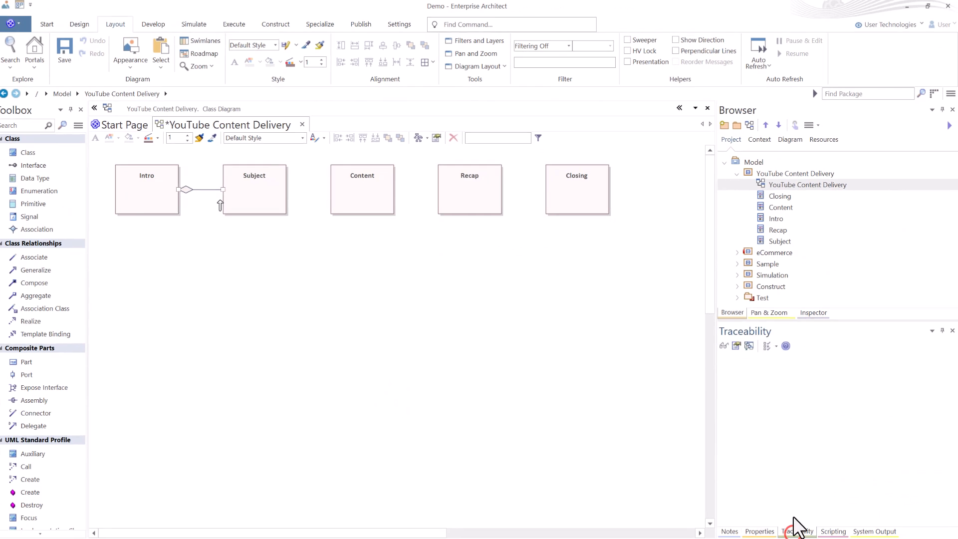
pyautogui.click(58, 163)
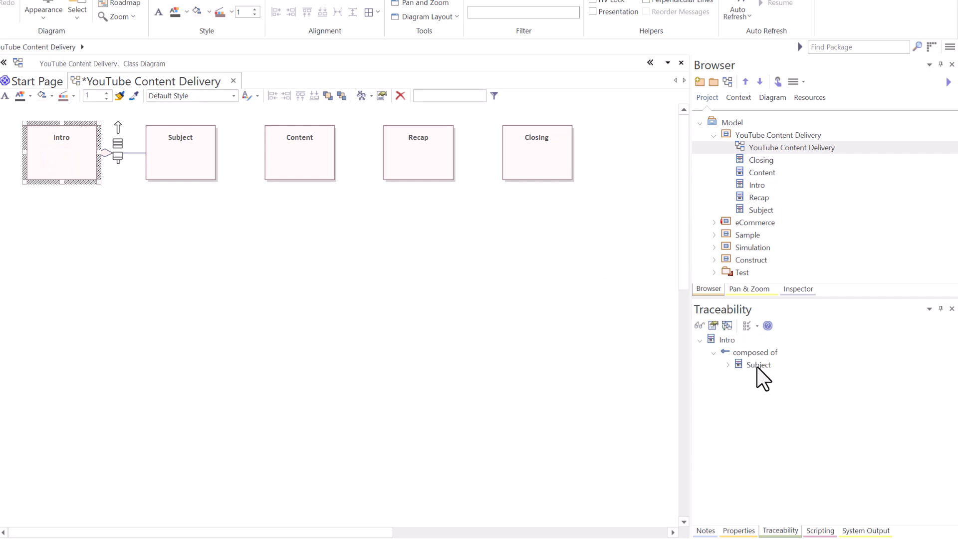
pyautogui.click(131, 205)
pyautogui.click(127, 152)
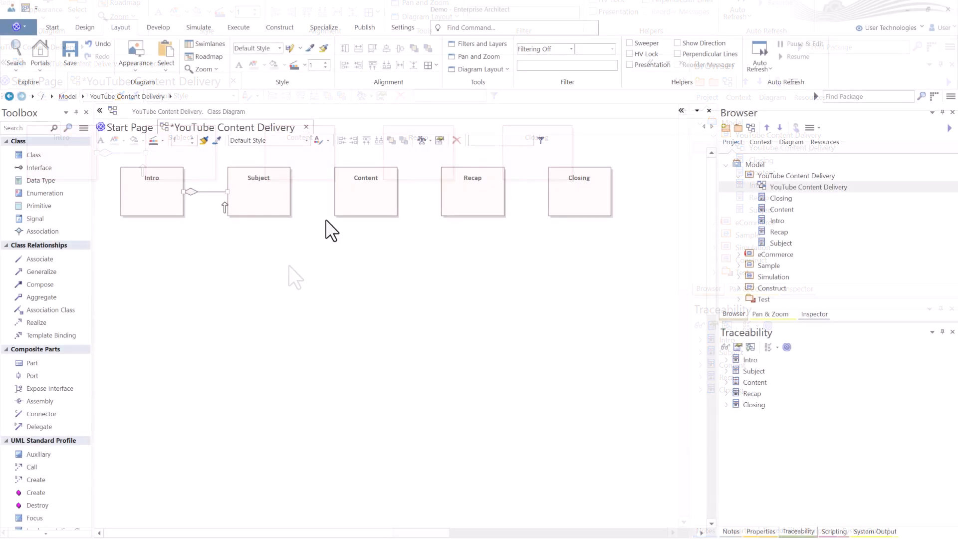
pyautogui.click(273, 192)
pyautogui.click(364, 198)
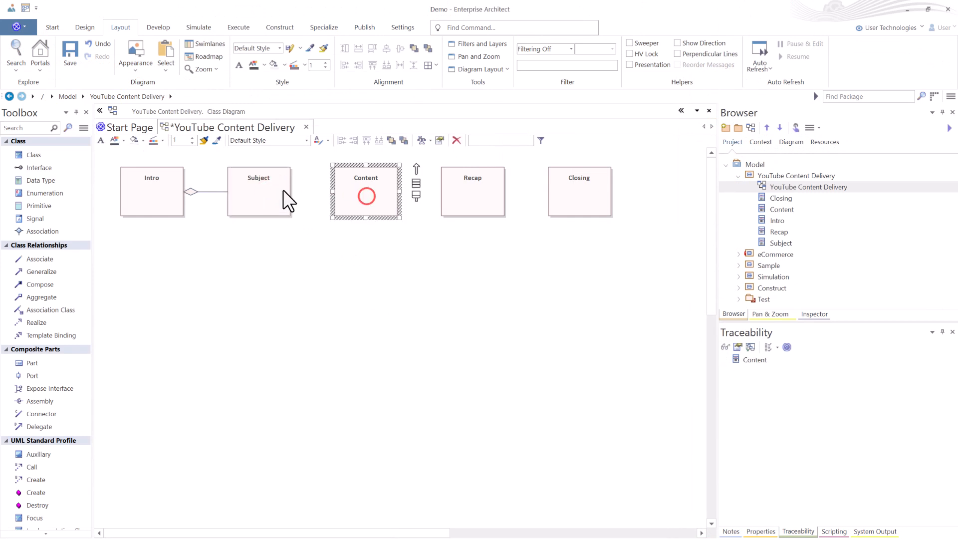
# Connect Subject to Content with a Composition to Part relationship.
pyautogui.click(286, 190)
pyautogui.moveTo(308, 168); pyautogui.dragTo(353, 193)
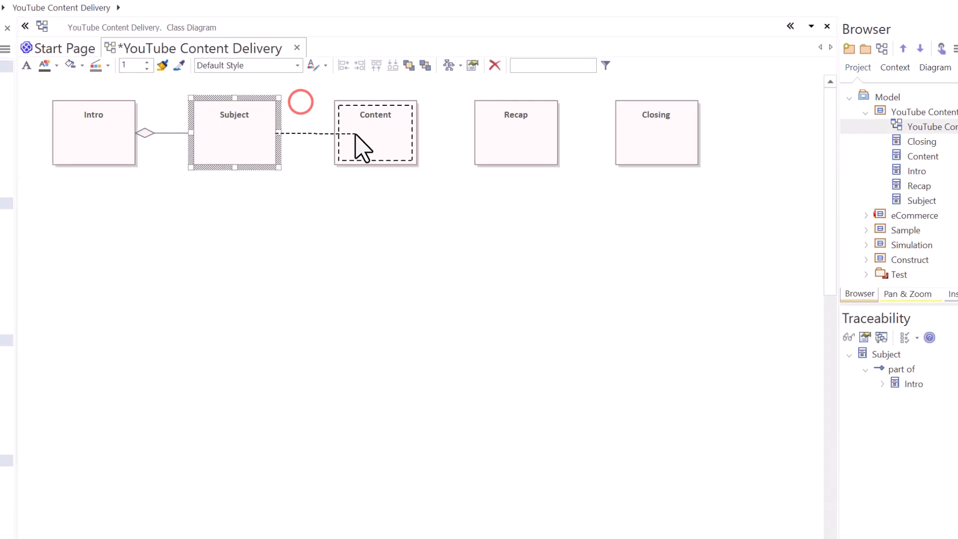
pyautogui.moveTo(355, 134); pyautogui.dragTo(356, 134)
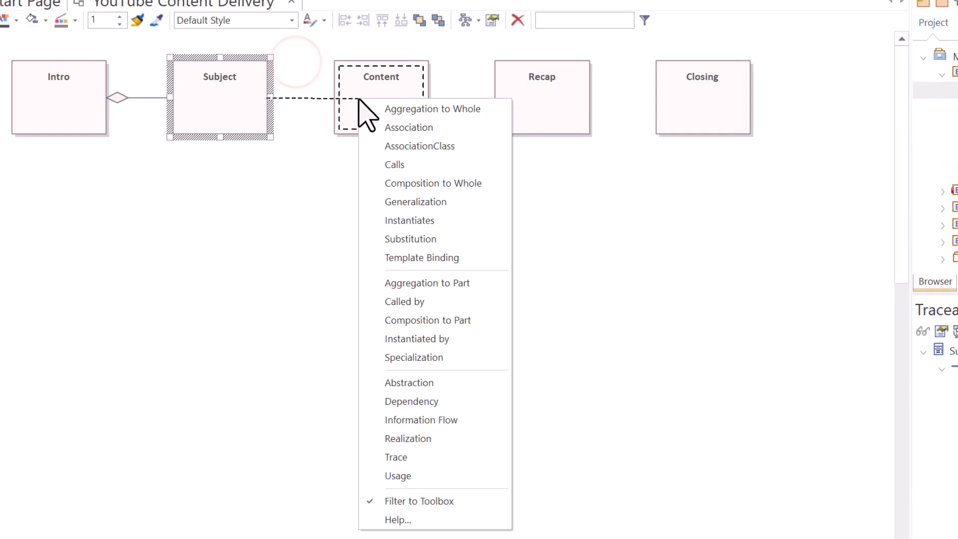
pyautogui.click(453, 322)
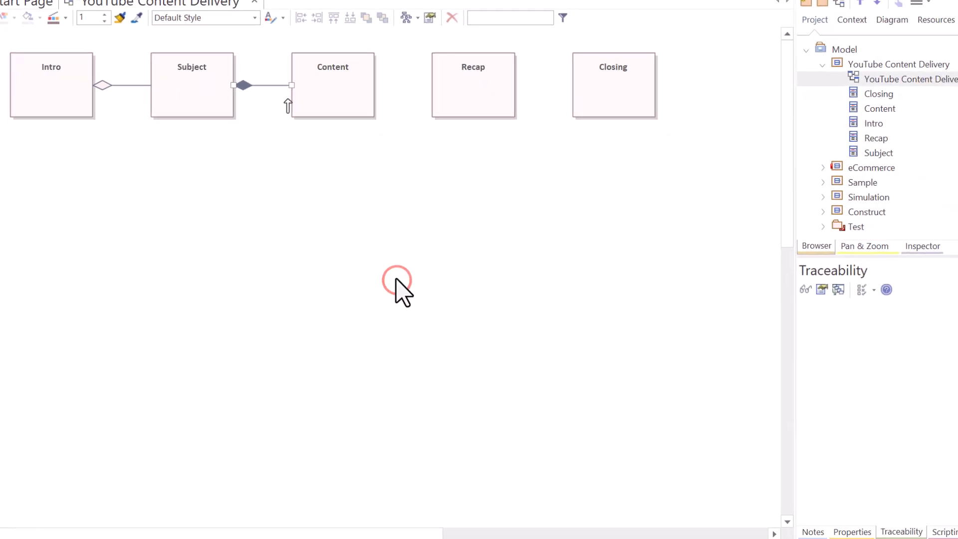
# Inspect the traceability links of Subject, Intro and Content by selecting each class and connector.
pyautogui.click(200, 84)
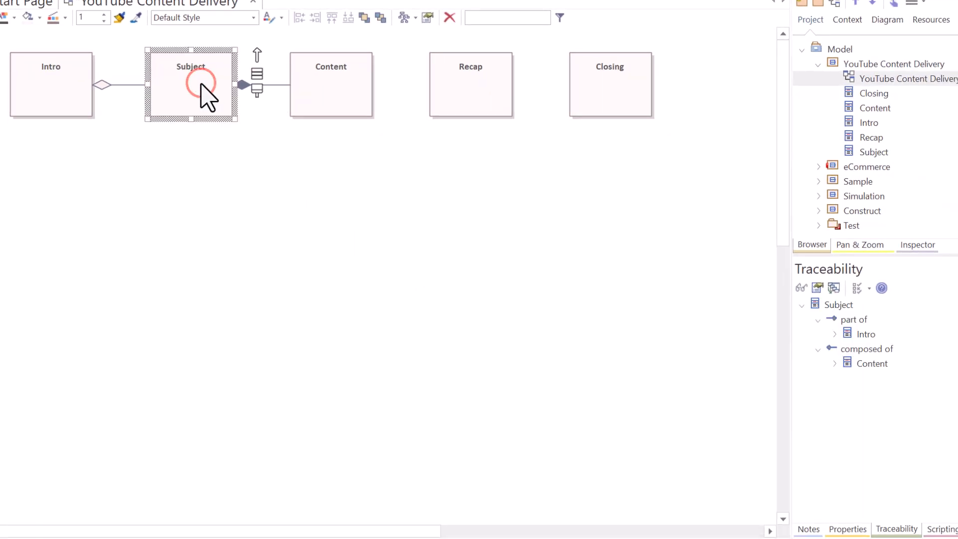
pyautogui.click(834, 306)
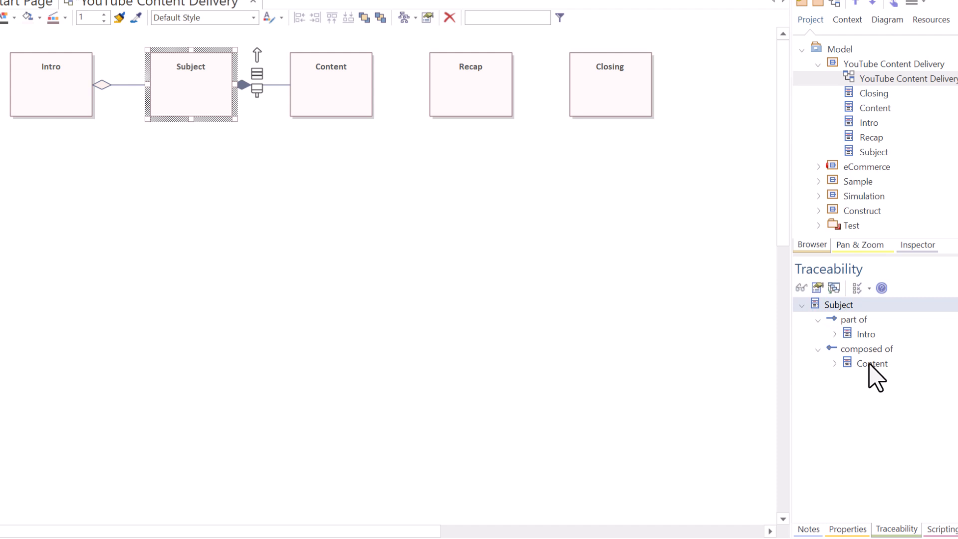
pyautogui.click(268, 85)
pyautogui.click(269, 86)
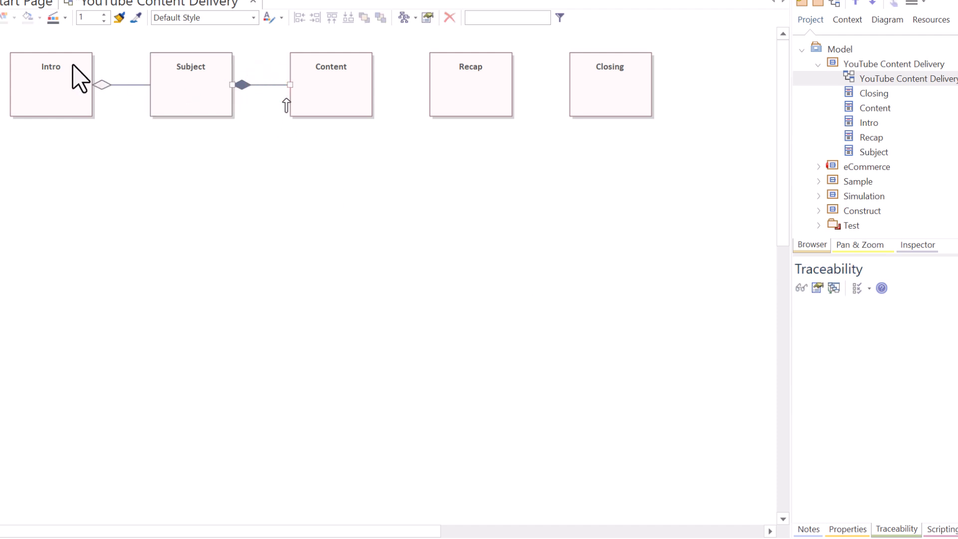
pyautogui.click(59, 68)
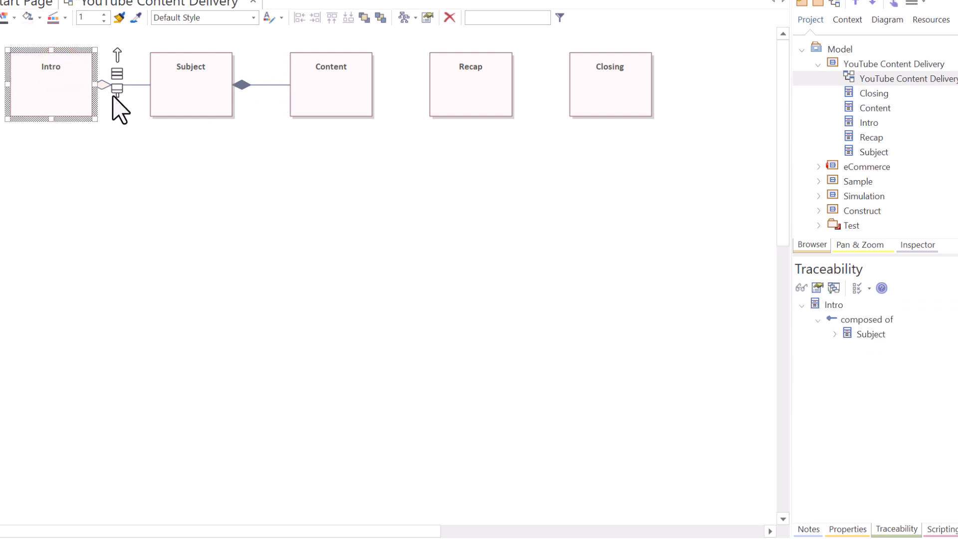
pyautogui.click(353, 90)
pyautogui.click(214, 88)
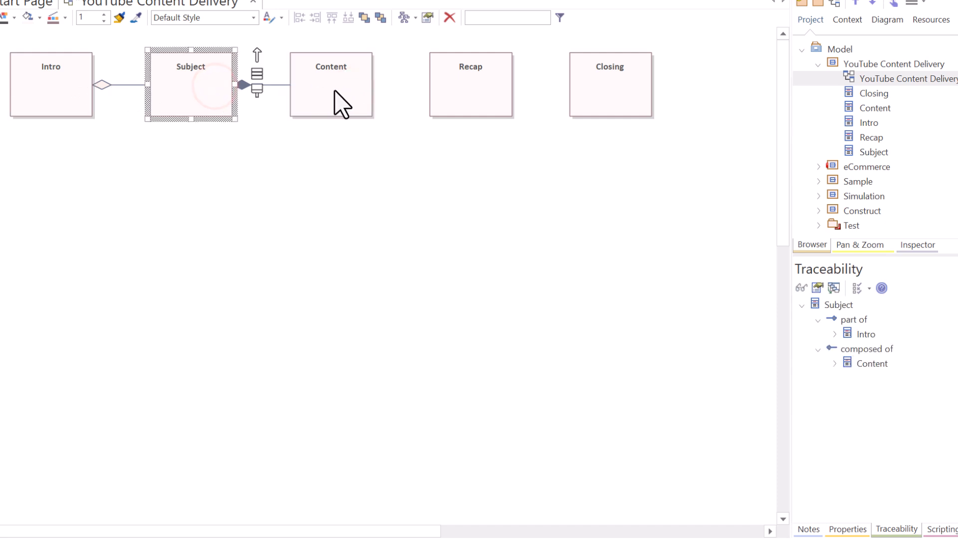
pyautogui.click(334, 91)
pyautogui.click(204, 87)
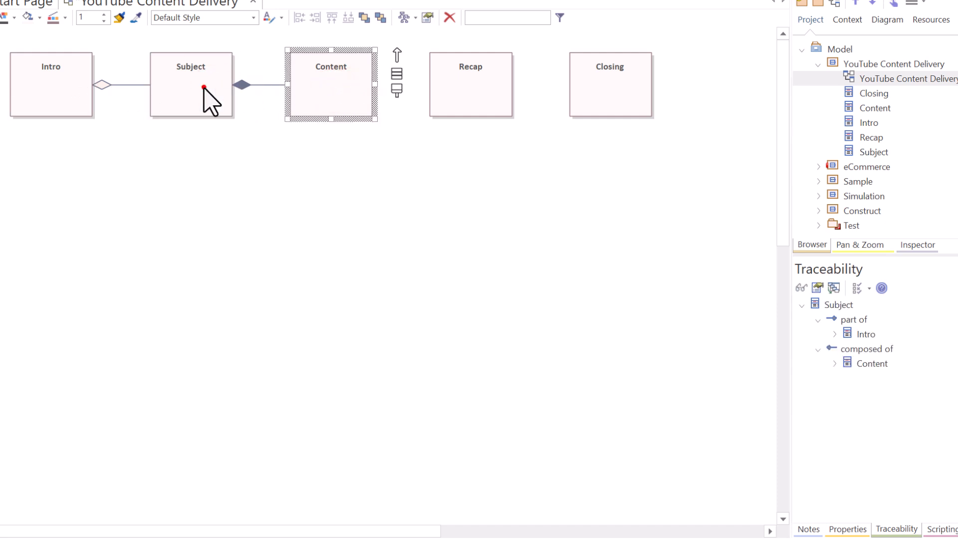
# Delete the Subject class from the diagram.
pyautogui.click(255, 143)
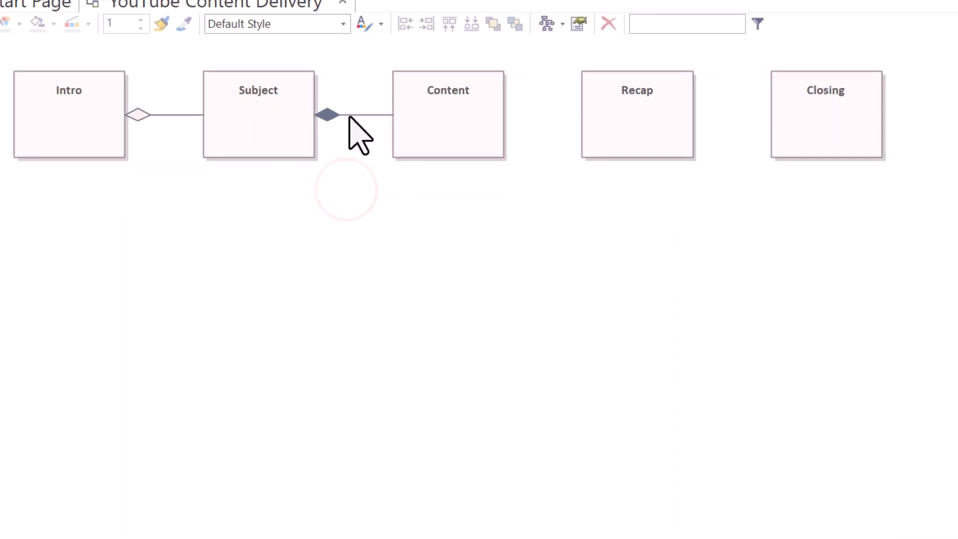
pyautogui.click(282, 103)
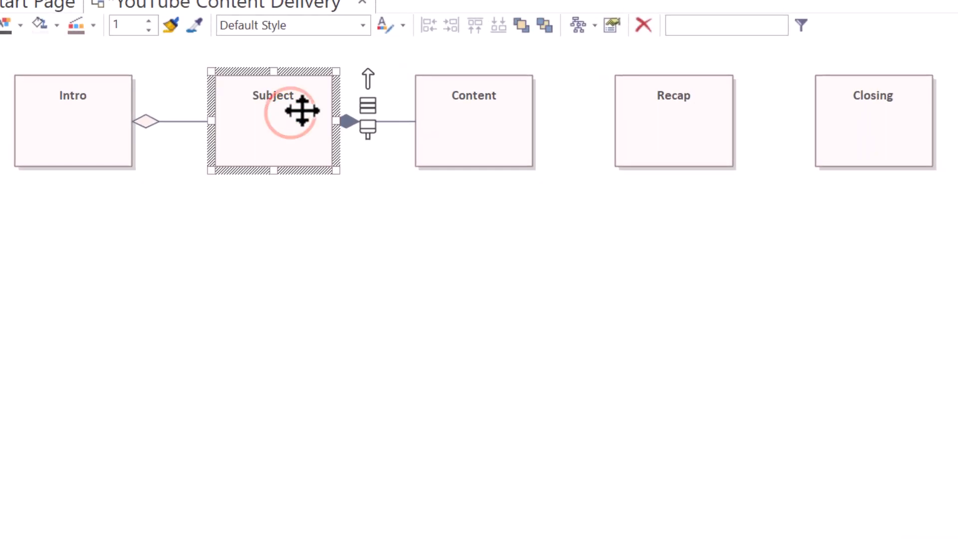
pyautogui.press('Delete')
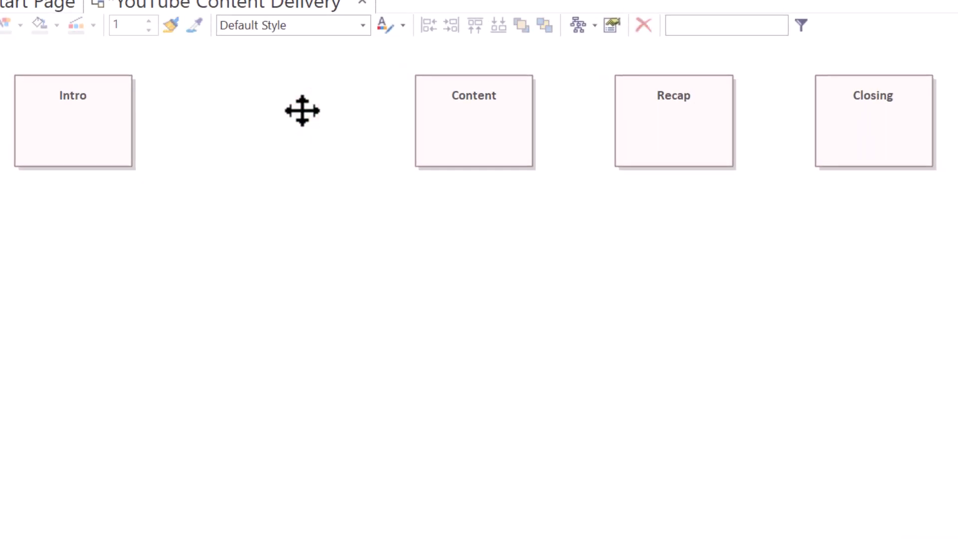
pyautogui.click(447, 145)
pyautogui.press('Delete')
pyautogui.hotkey('ctrl', 'z')
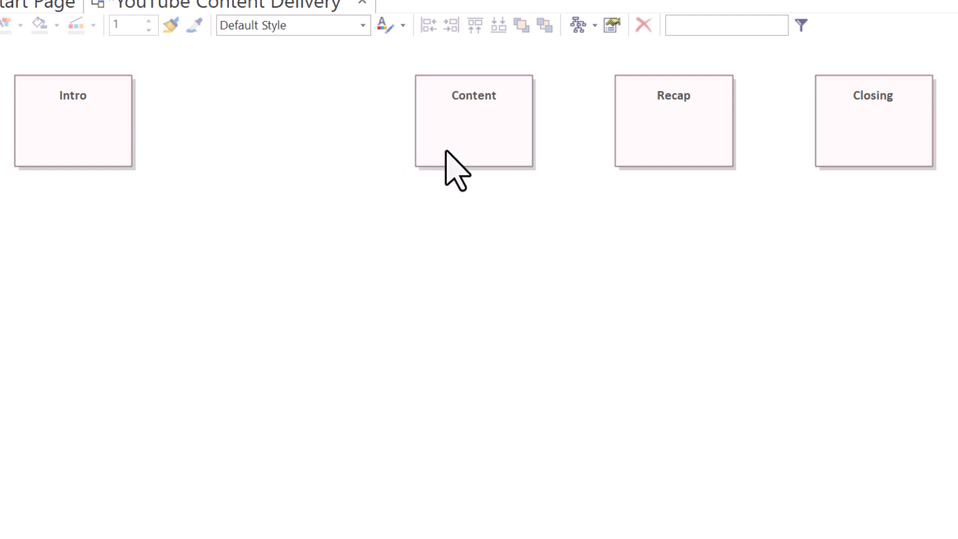
# Undo the deletion of the Subject class.
pyautogui.hotkey('ctrl', 'z')
pyautogui.click(364, 120)
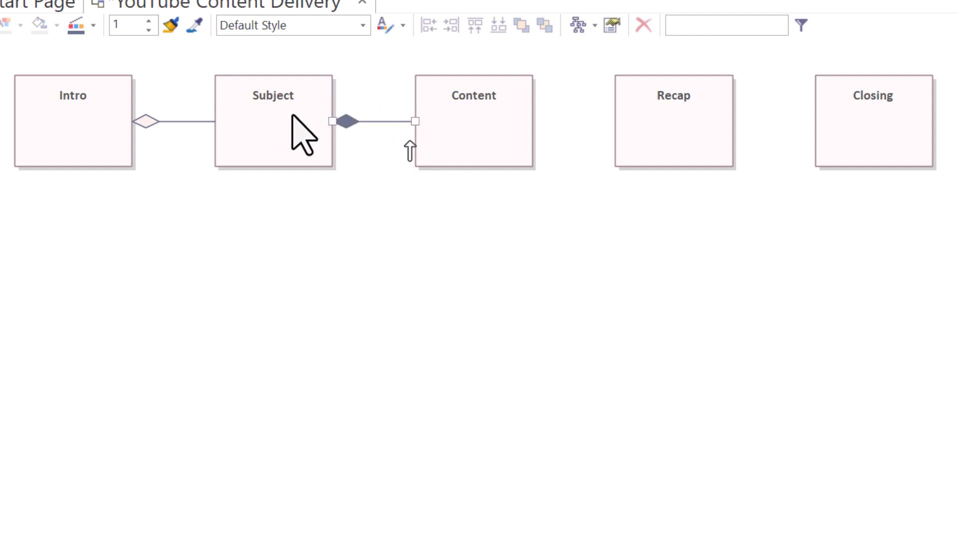
# Delete the Intro class from the diagram and undo the deletion.
pyautogui.click(79, 105)
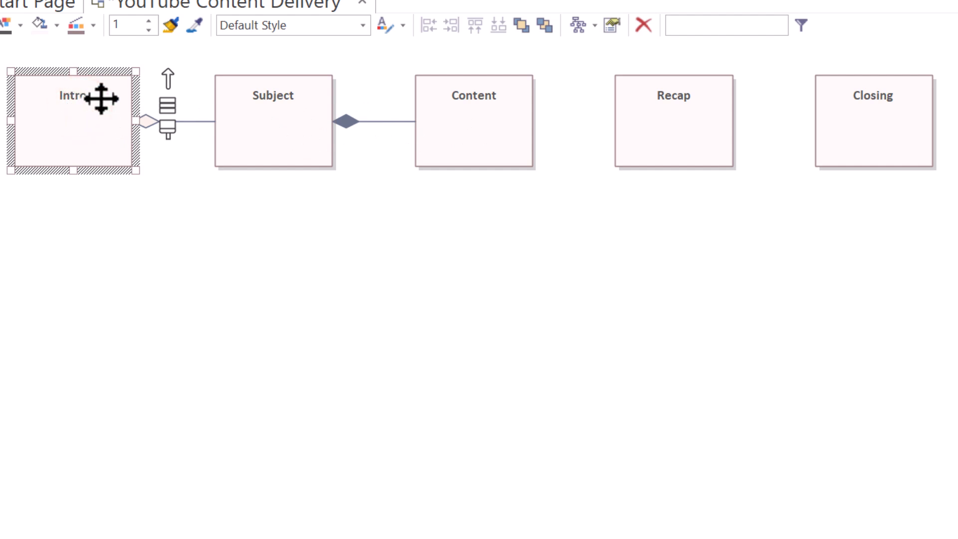
pyautogui.press('Delete')
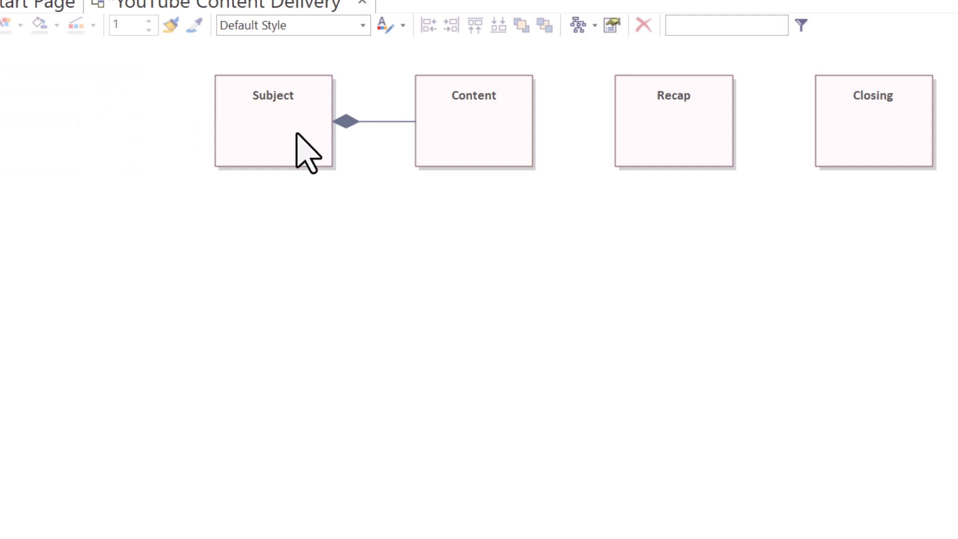
pyautogui.hotkey('ctrl', 'z')
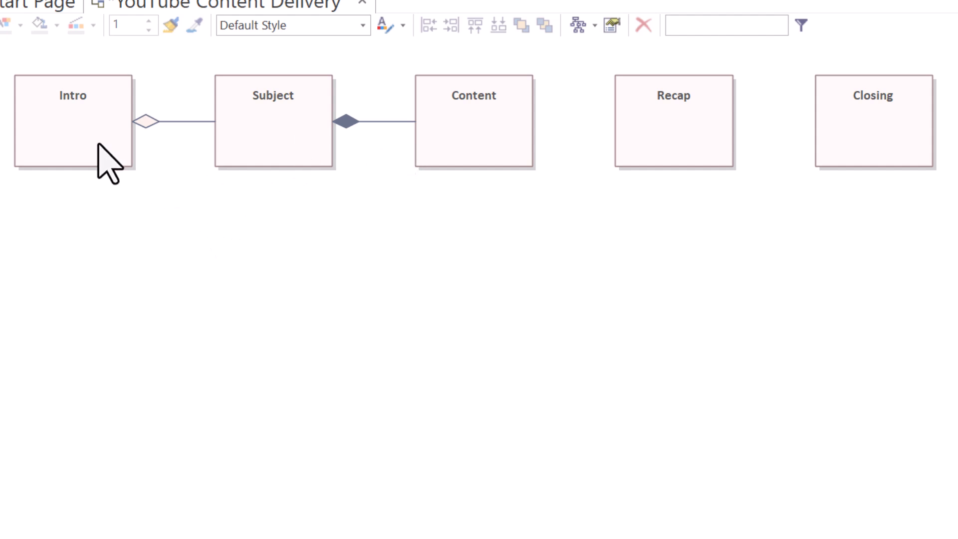
# Connect Content to Recap with an Aggregation to Part relationship.
pyautogui.click(82, 128)
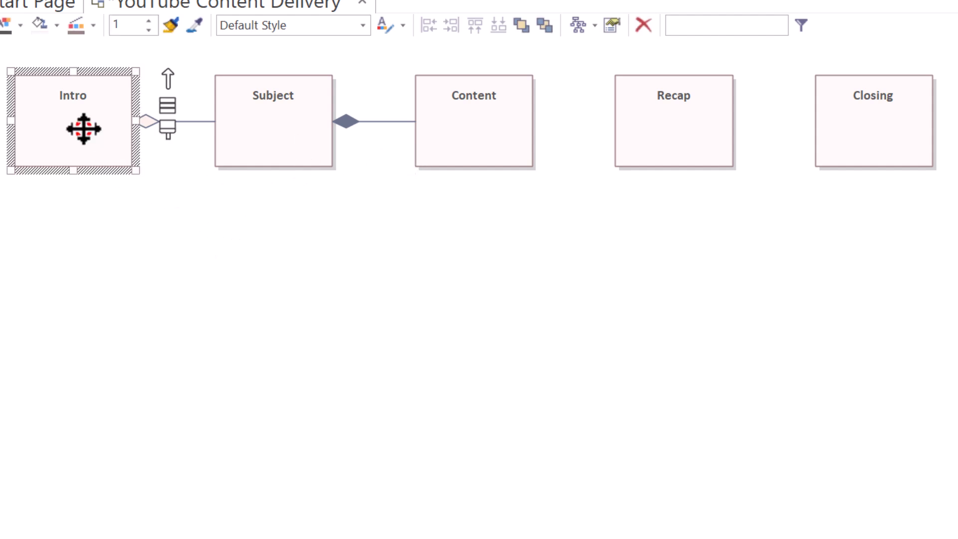
pyautogui.click(259, 134)
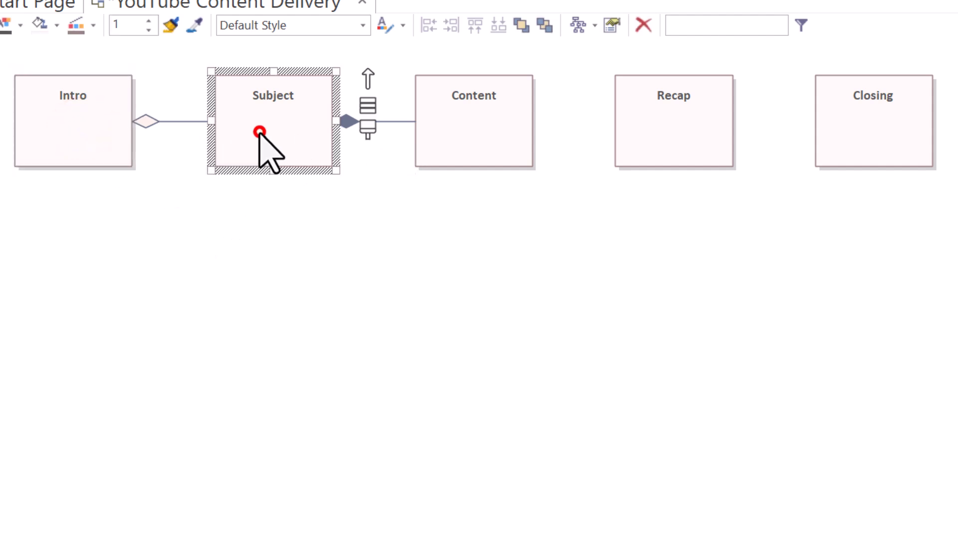
pyautogui.click(478, 122)
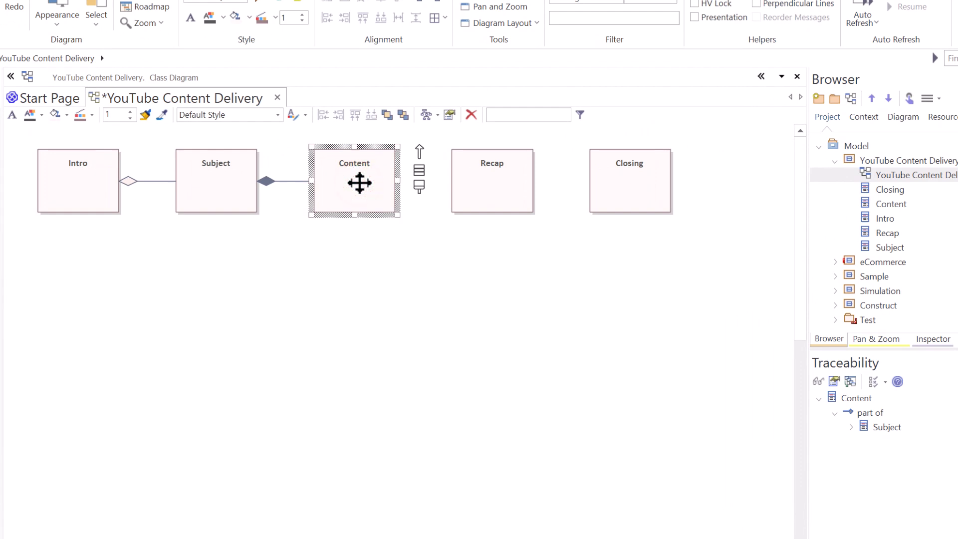
pyautogui.click(475, 188)
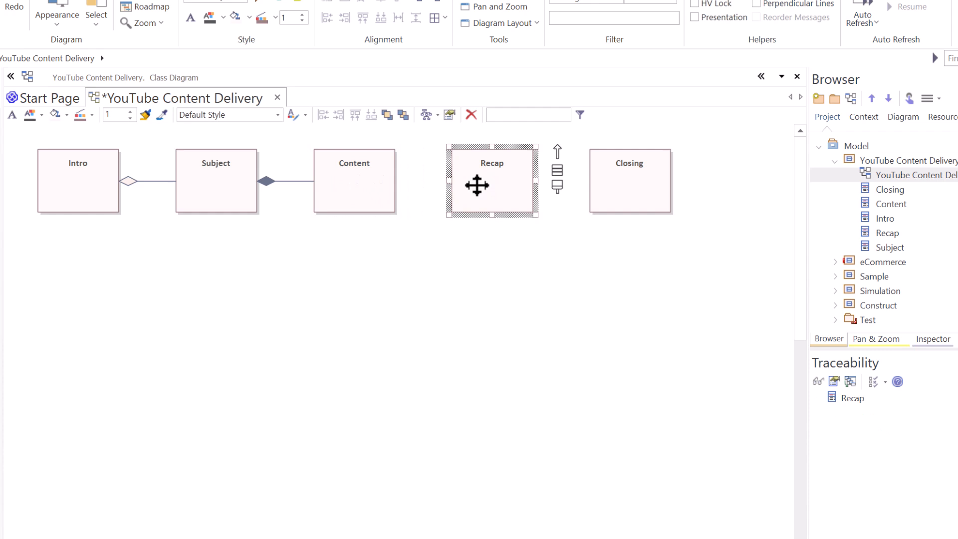
pyautogui.click(371, 178)
pyautogui.moveTo(419, 149); pyautogui.dragTo(463, 178)
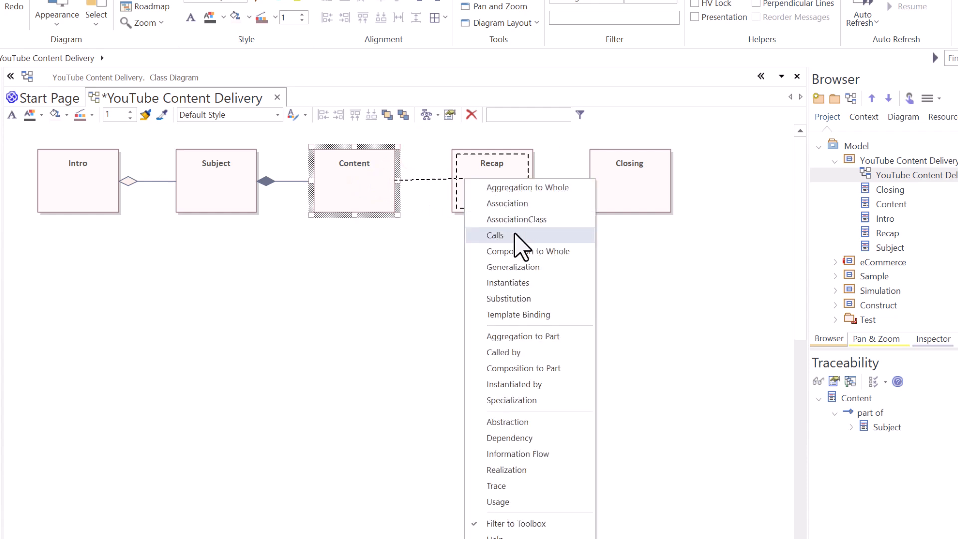
pyautogui.click(527, 337)
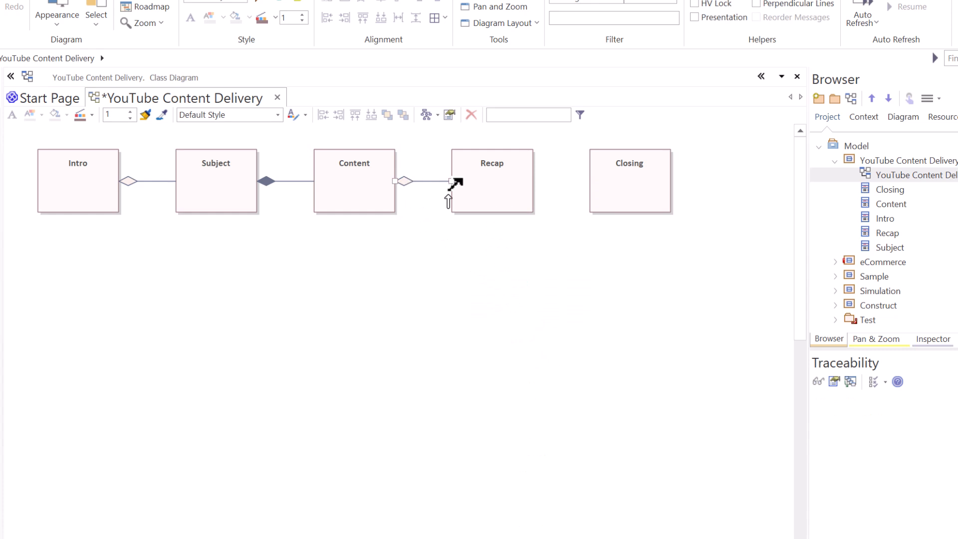
# Inspect the traceability links of the Content class.
pyautogui.click(369, 175)
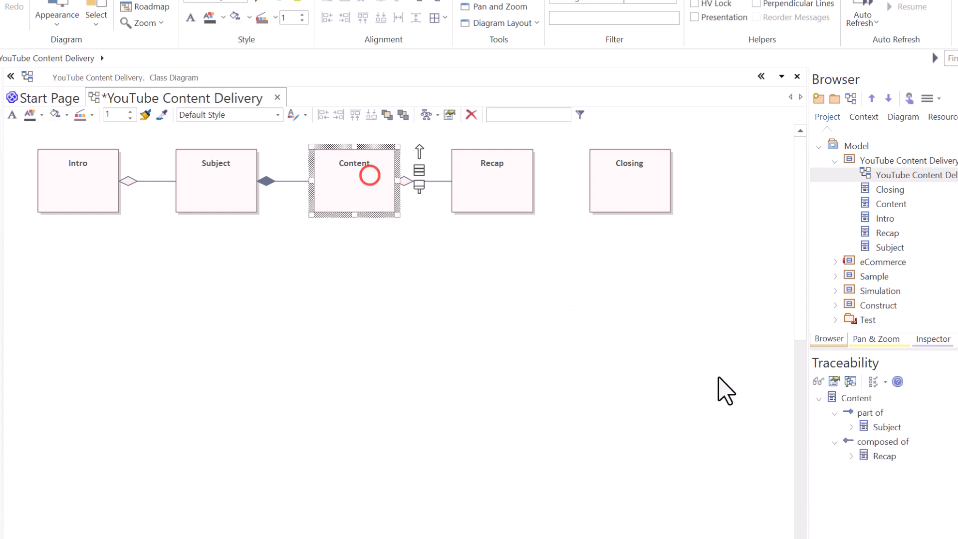
pyautogui.click(858, 399)
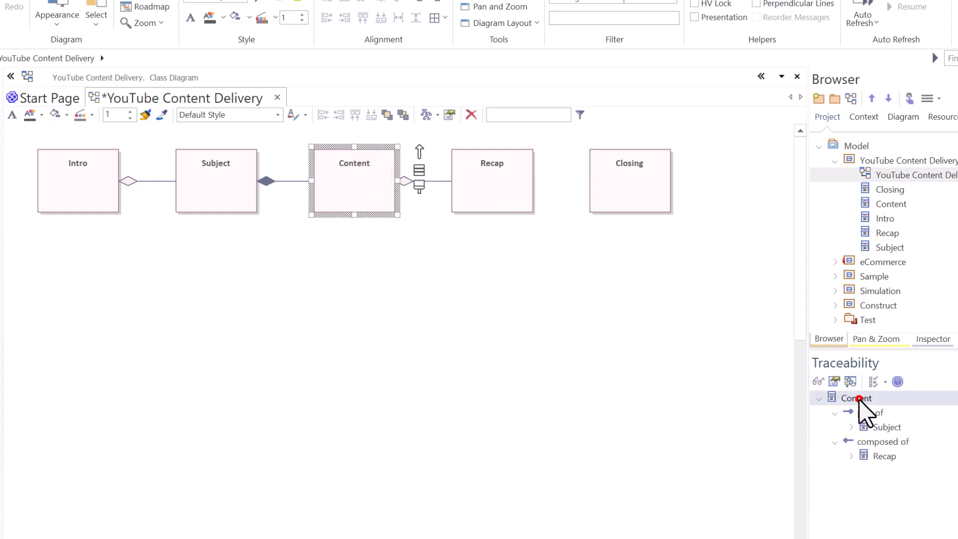
pyautogui.click(879, 451)
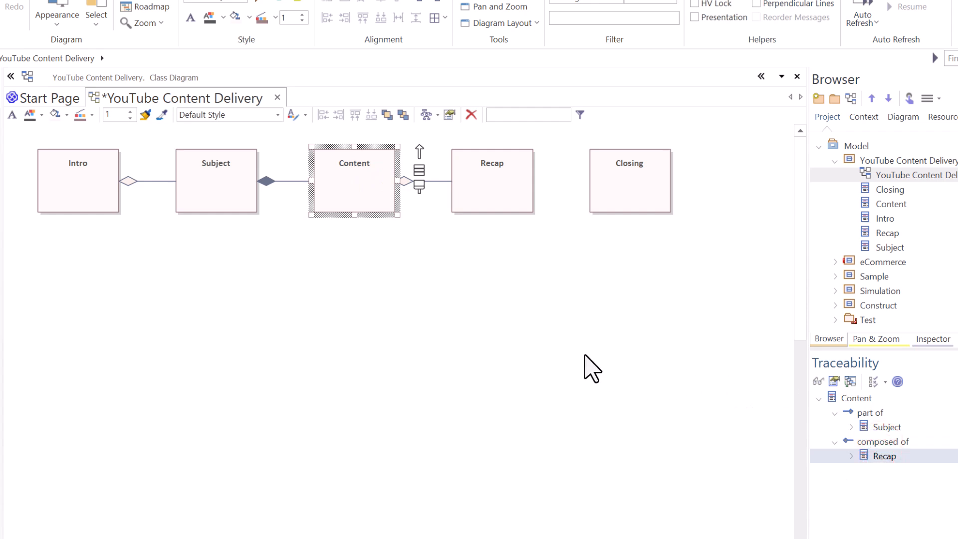
# Connect Recap to Closing with an Aggregation to Part relationship.
pyautogui.click(499, 181)
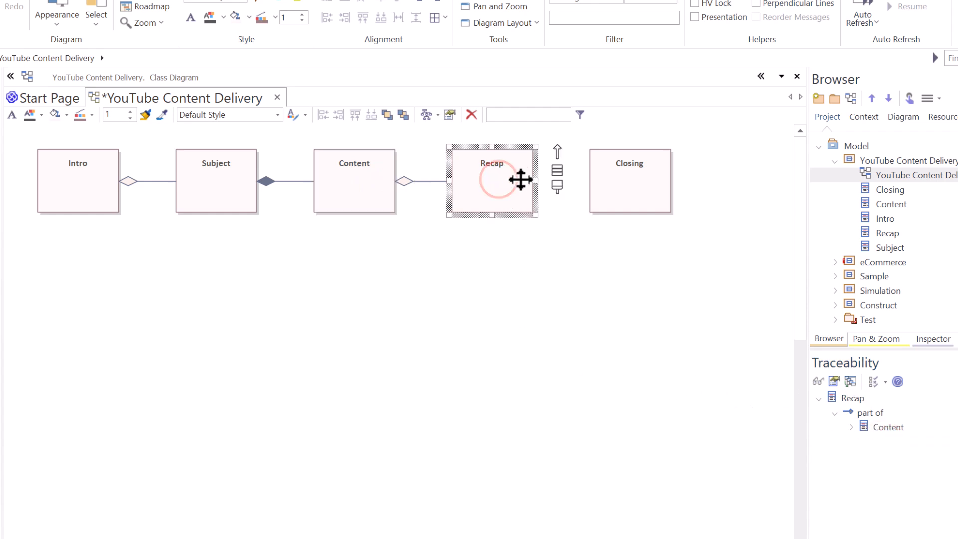
pyautogui.moveTo(558, 147); pyautogui.dragTo(602, 180)
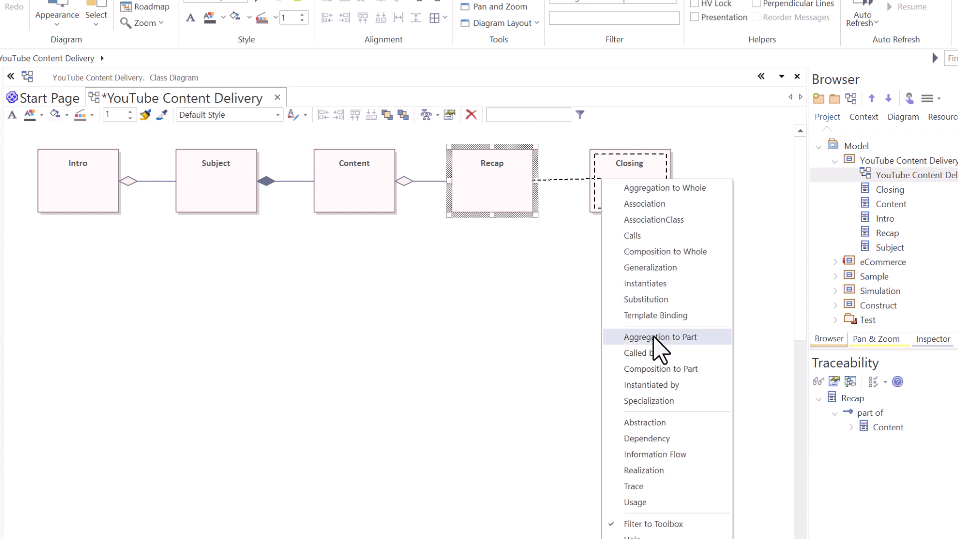
pyautogui.click(702, 339)
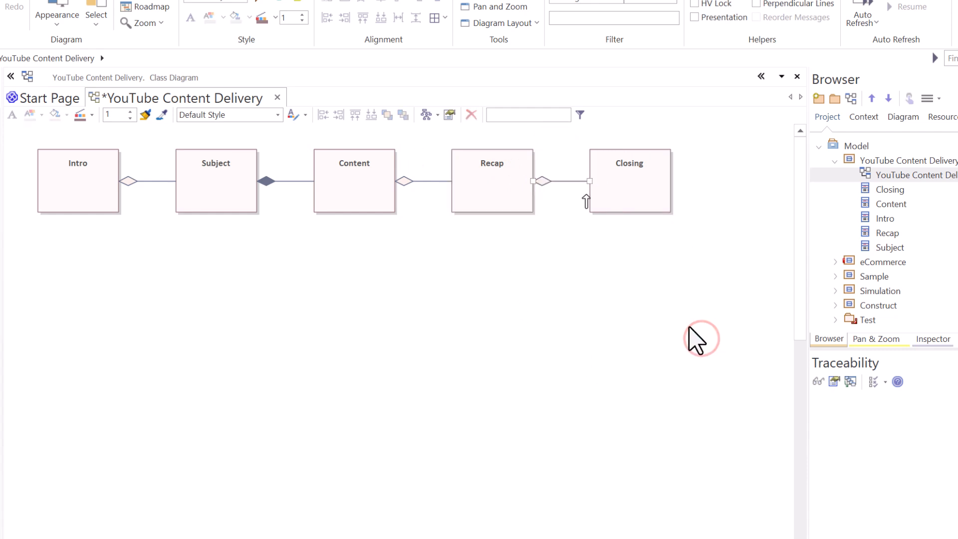
# Inspect the traceability links of the Recap class.
pyautogui.click(505, 181)
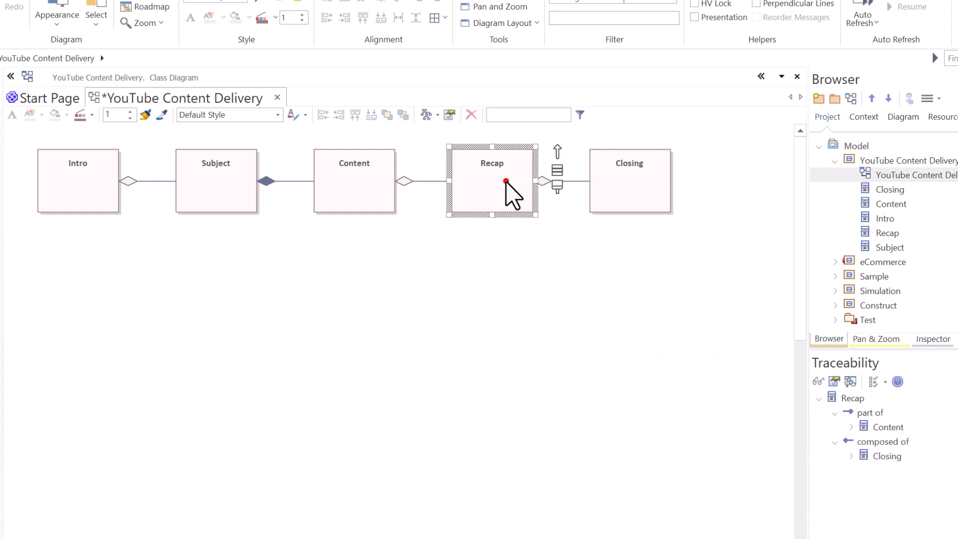
pyautogui.click(848, 396)
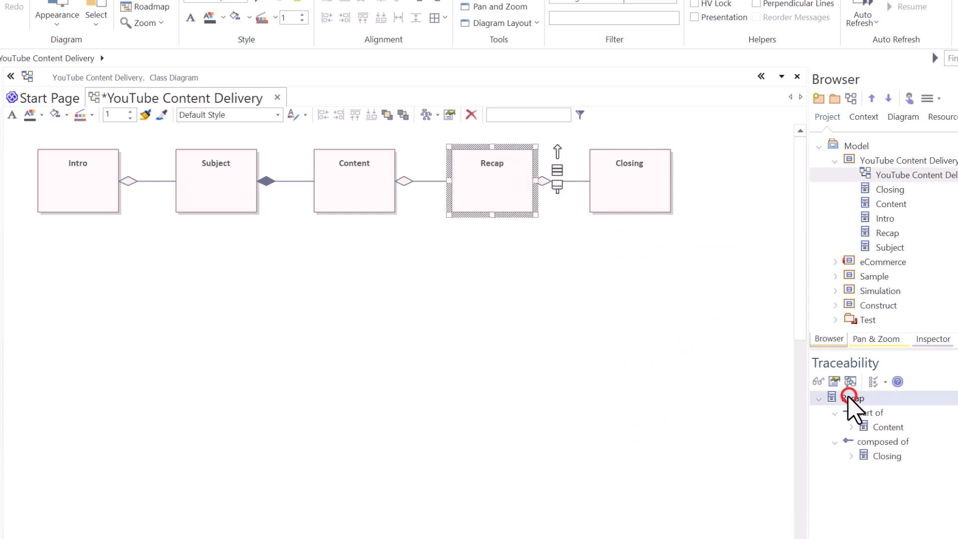
pyautogui.click(877, 428)
pyautogui.click(878, 441)
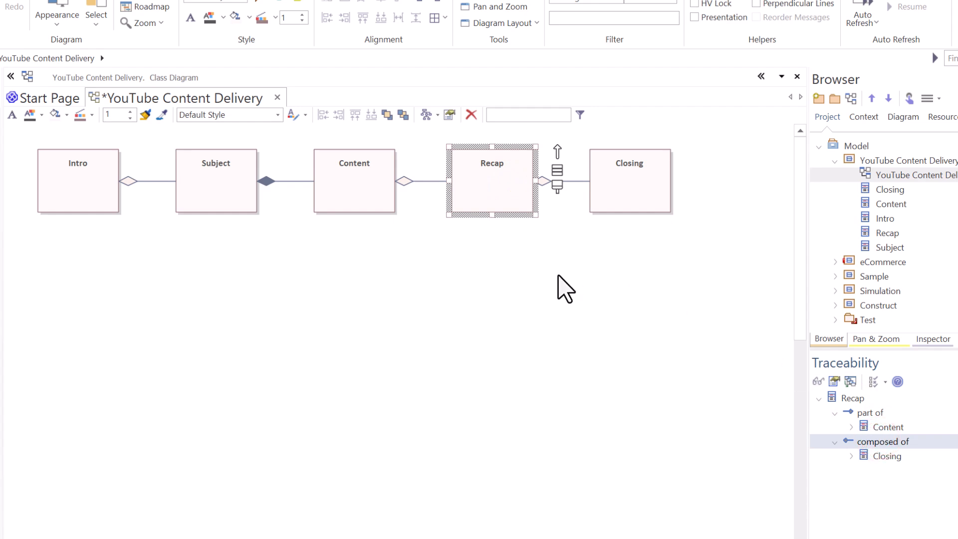
pyautogui.click(358, 193)
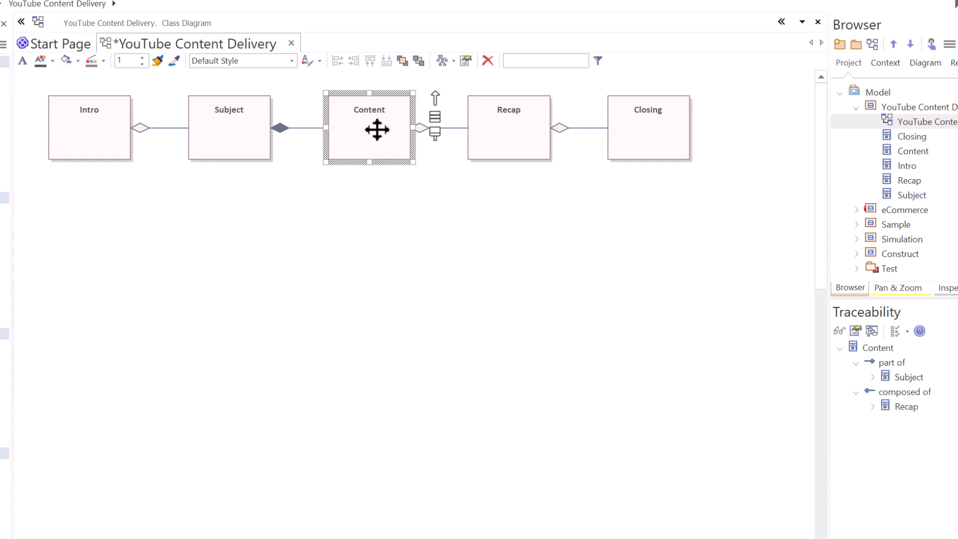
pyautogui.click(909, 151)
pyautogui.moveTo(908, 151); pyautogui.dragTo(375, 219)
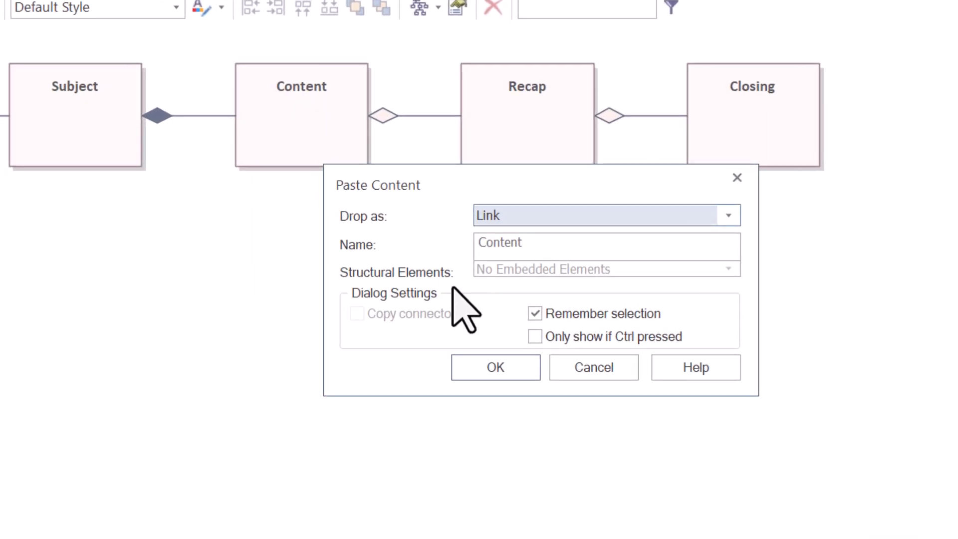
pyautogui.click(494, 368)
pyautogui.click(723, 364)
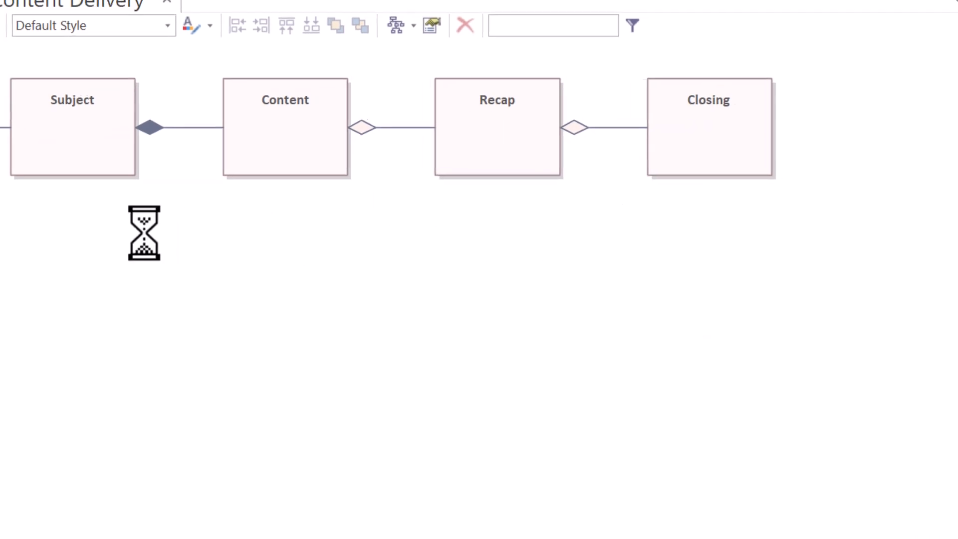
# Drop the Content class onto the diagram as a Child (Generalization) to create a subclass below it.
pyautogui.click(641, 225)
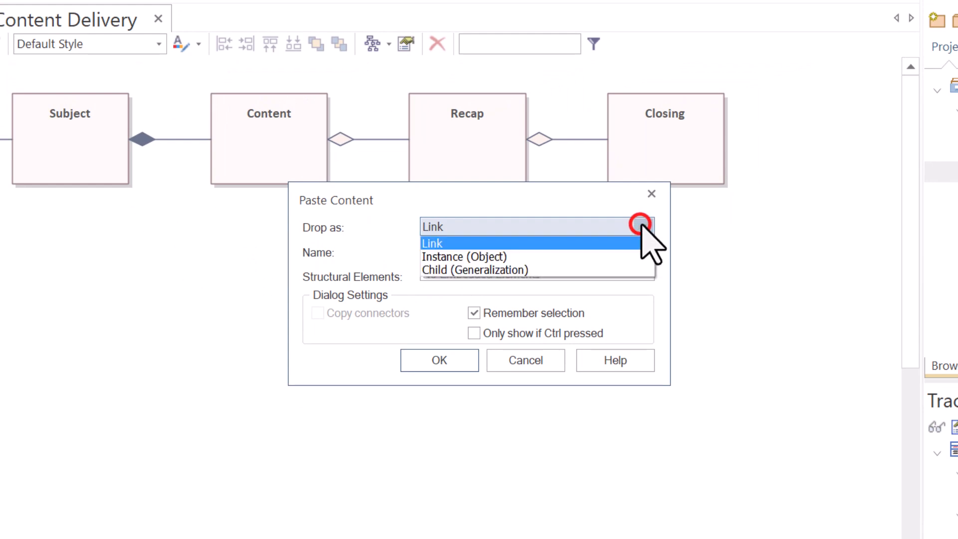
pyautogui.click(479, 270)
pyautogui.moveTo(470, 250); pyautogui.dragTo(410, 248)
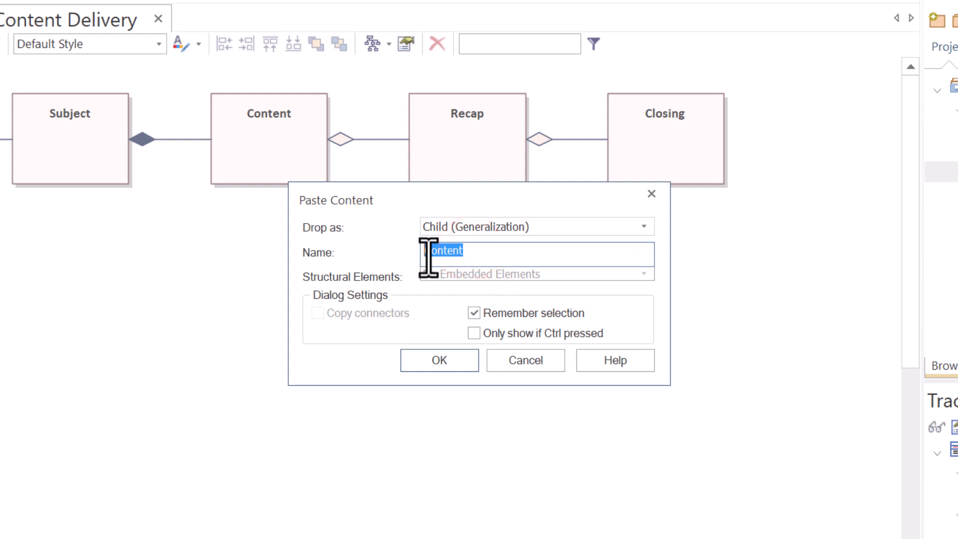
pyautogui.moveTo(492, 194); pyautogui.dragTo(216, 288)
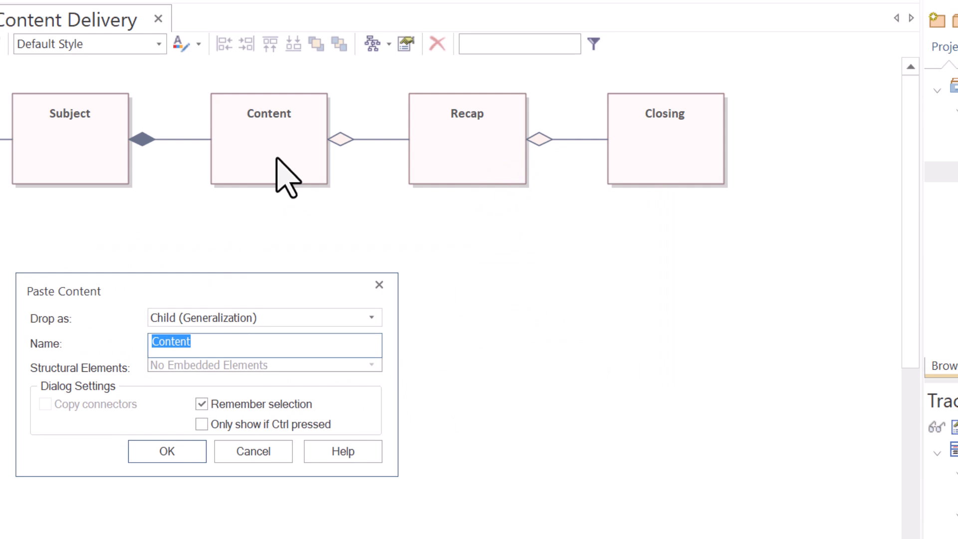
pyautogui.click(181, 447)
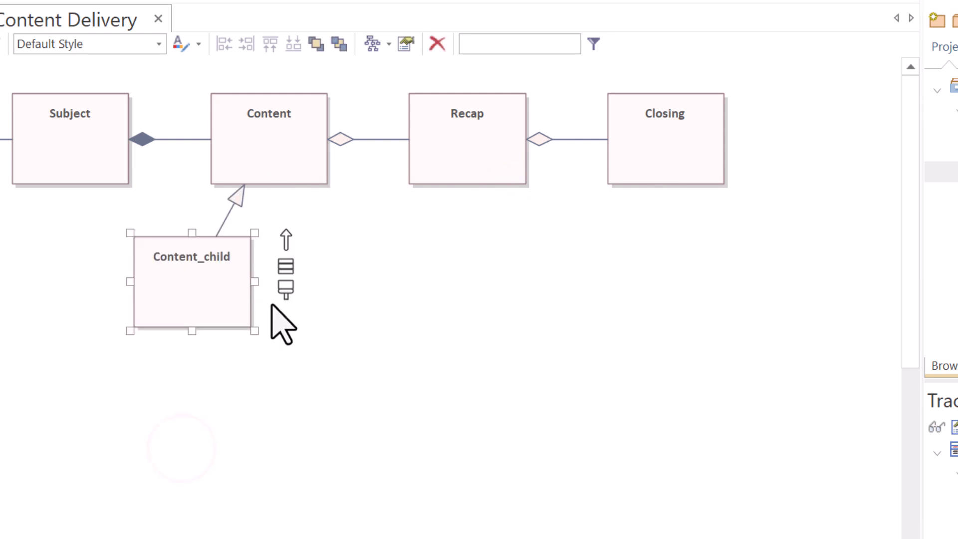
# Move the new Content_child class slightly left and inspect its traceability links.
pyautogui.moveTo(205, 288); pyautogui.dragTo(158, 284)
pyautogui.click(171, 229)
pyautogui.click(241, 149)
pyautogui.click(108, 305)
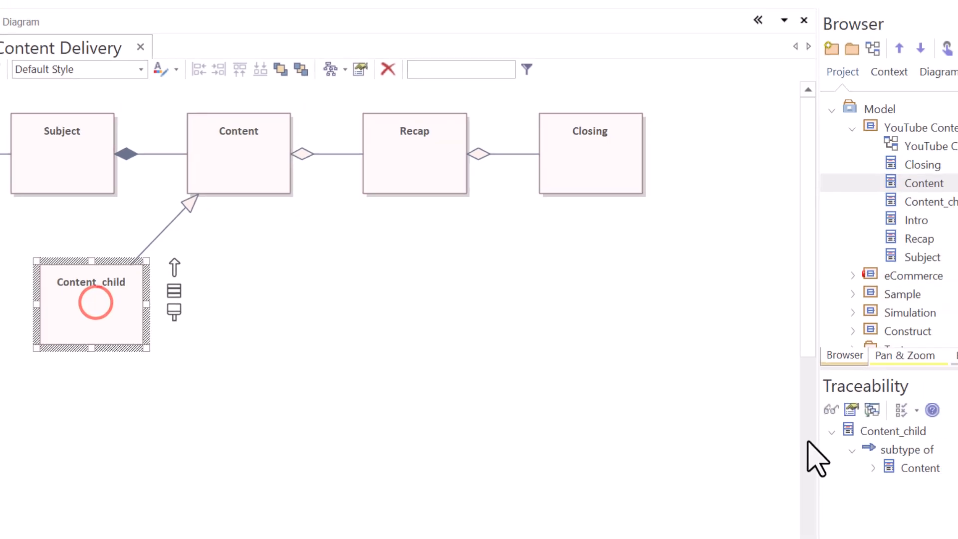
pyautogui.click(695, 398)
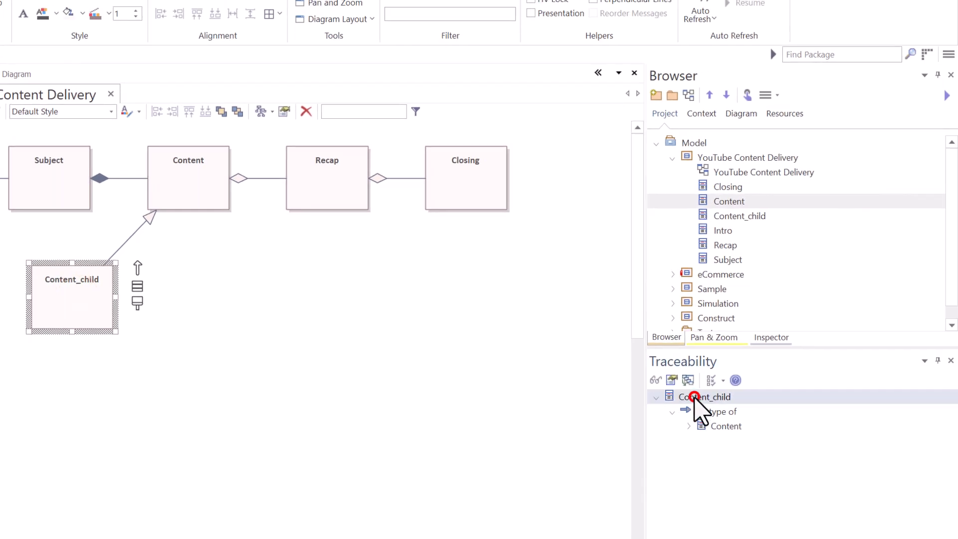
pyautogui.click(720, 425)
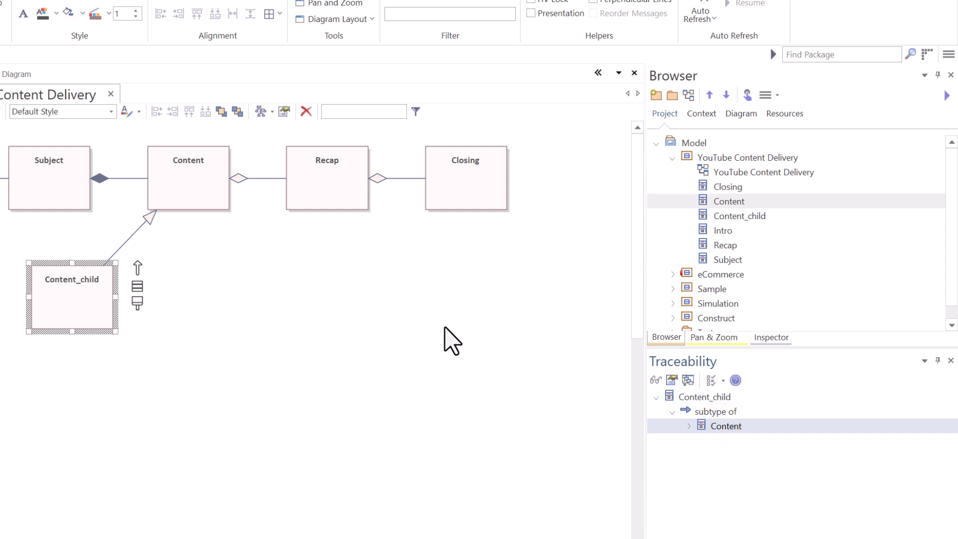
# Rename the Content_child class to Introduce Class Elements.
pyautogui.click(71, 293)
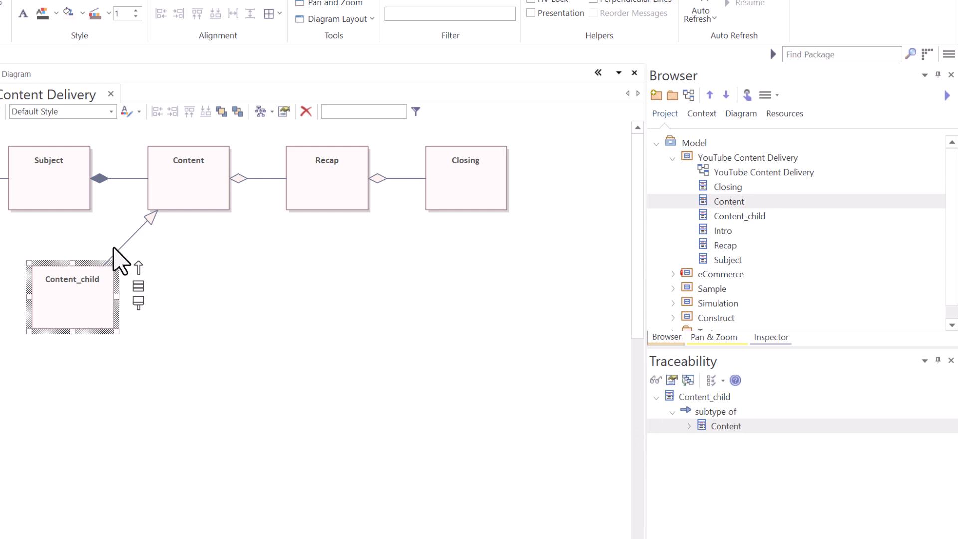
pyautogui.click(87, 280)
pyautogui.doubleClick(129, 277)
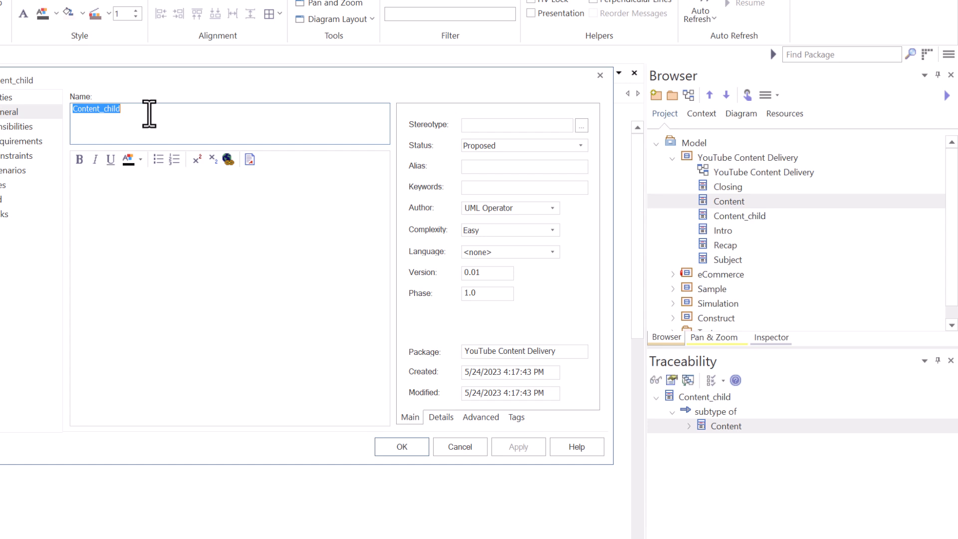
pyautogui.write('Class Elements')
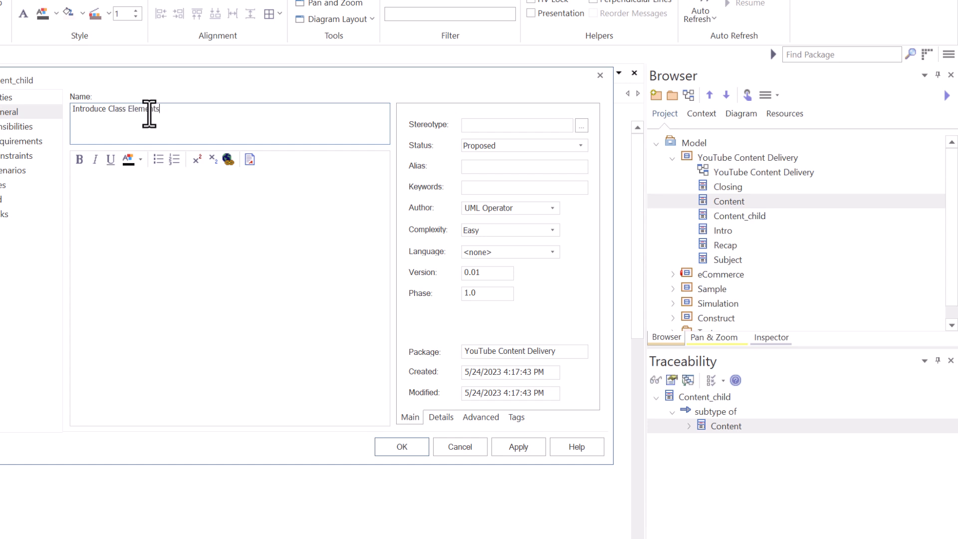
pyautogui.press('Return')
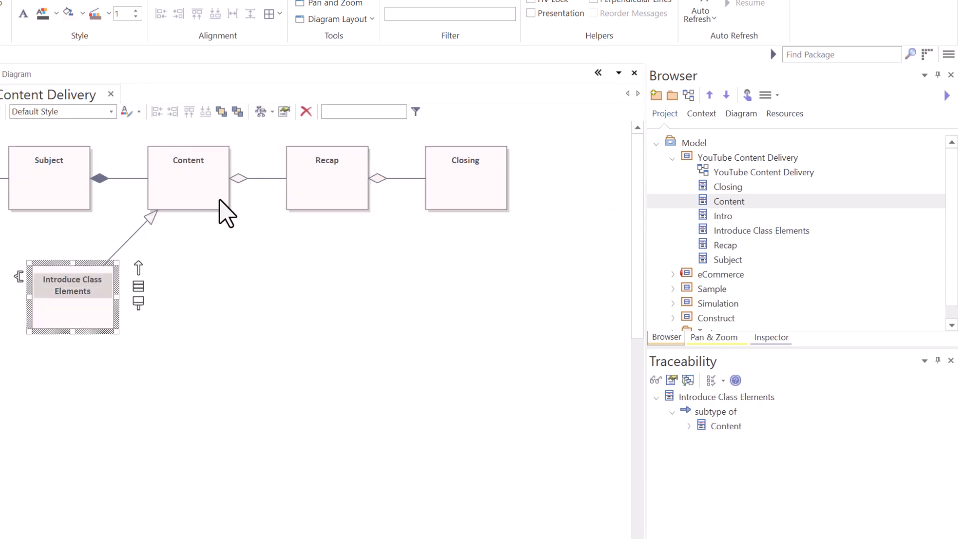
# Drop the Content class onto the diagram as a Child (Generalization) named Introduce Relevance.
pyautogui.click(207, 190)
pyautogui.moveTo(730, 200); pyautogui.dragTo(175, 264)
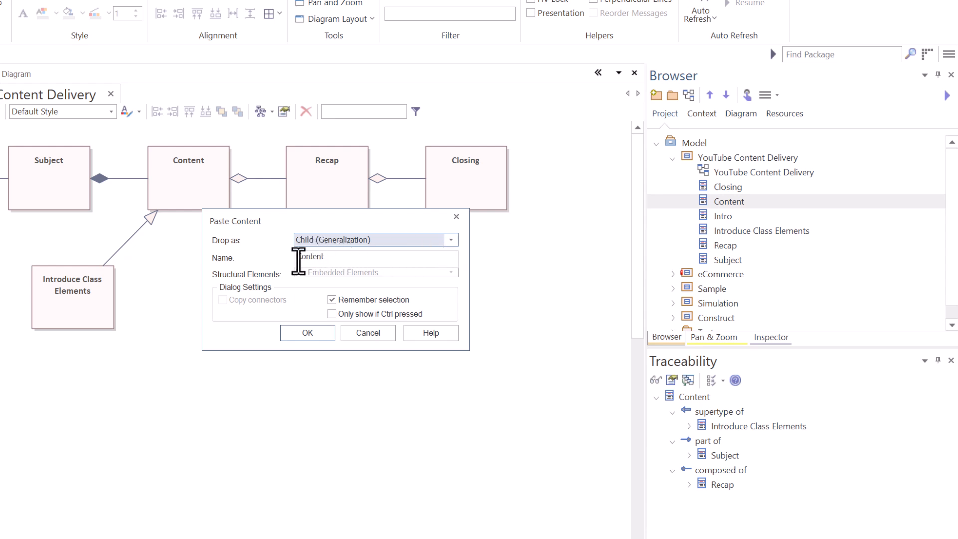
pyautogui.doubleClick(329, 255)
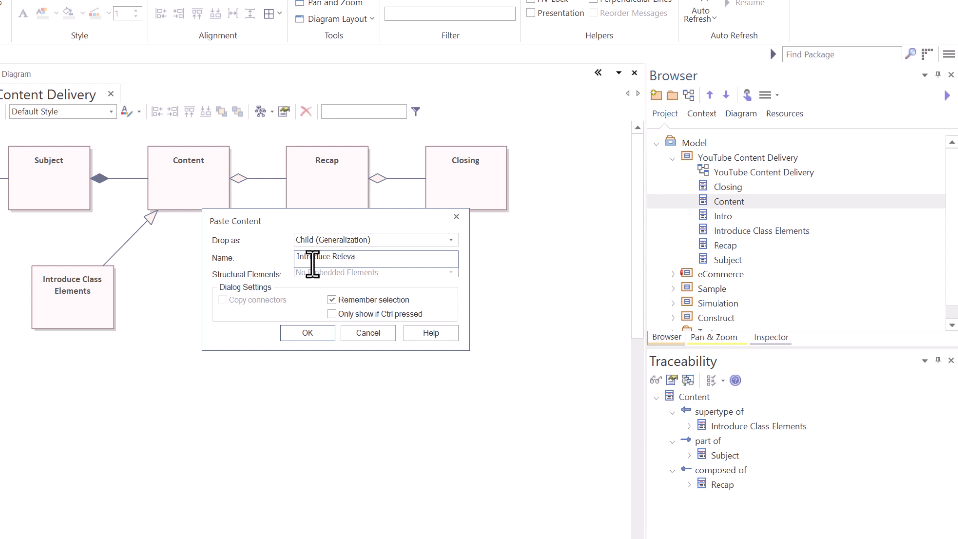
pyautogui.write('e')
pyautogui.press('Return')
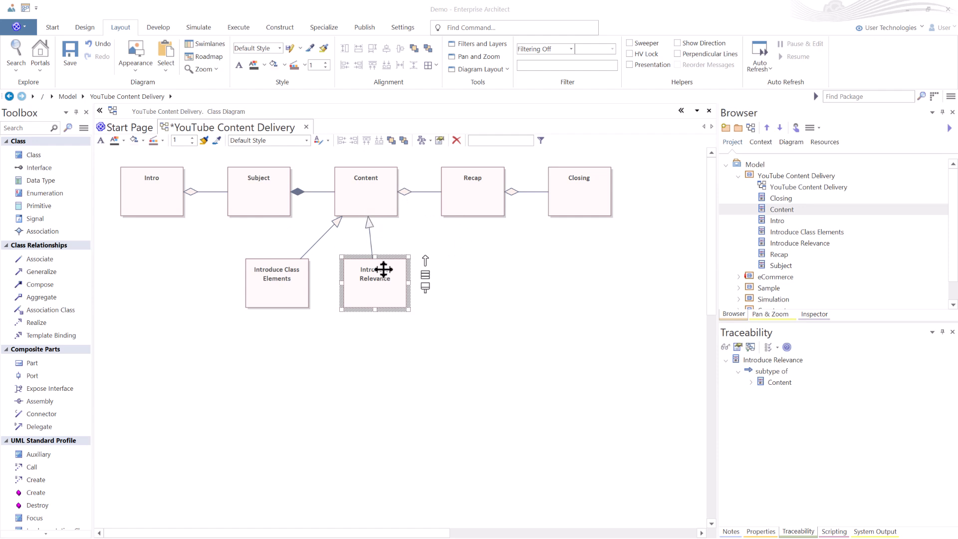
# Open the Content class's properties and view its Files page.
pyautogui.doubleClick(359, 201)
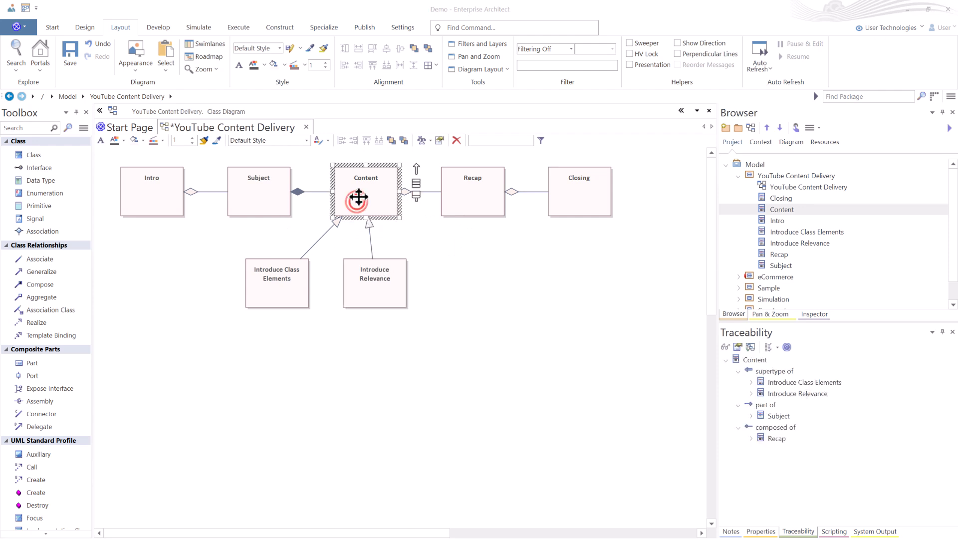
pyautogui.click(357, 226)
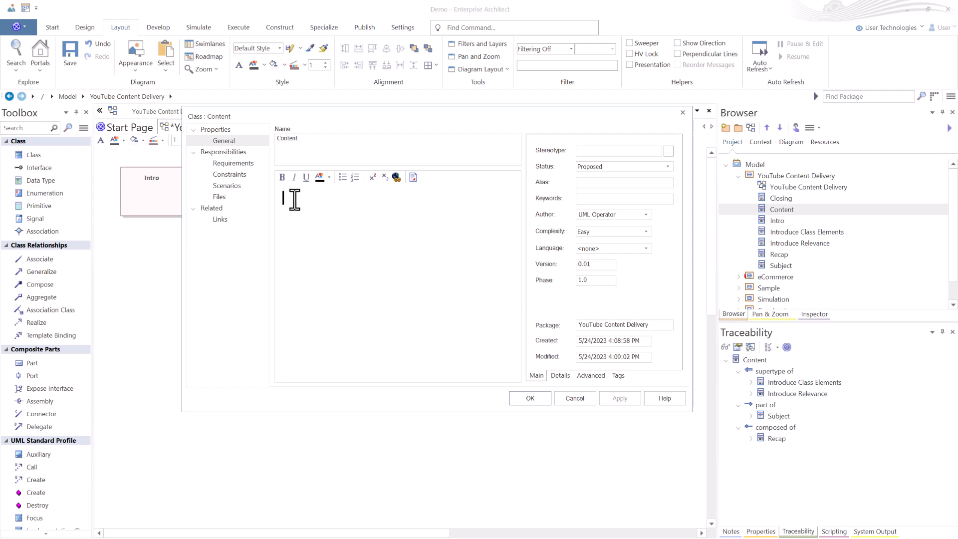
pyautogui.click(218, 197)
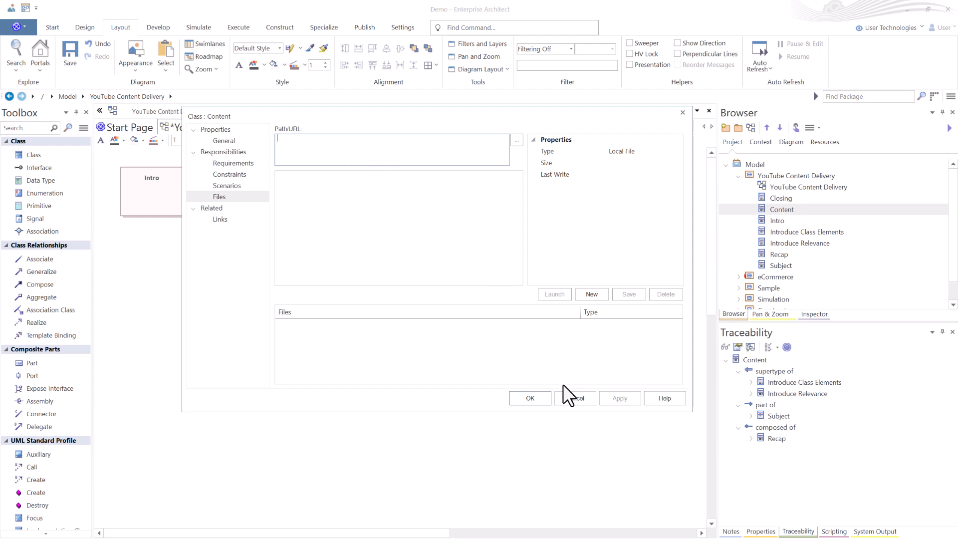
pyautogui.click(574, 398)
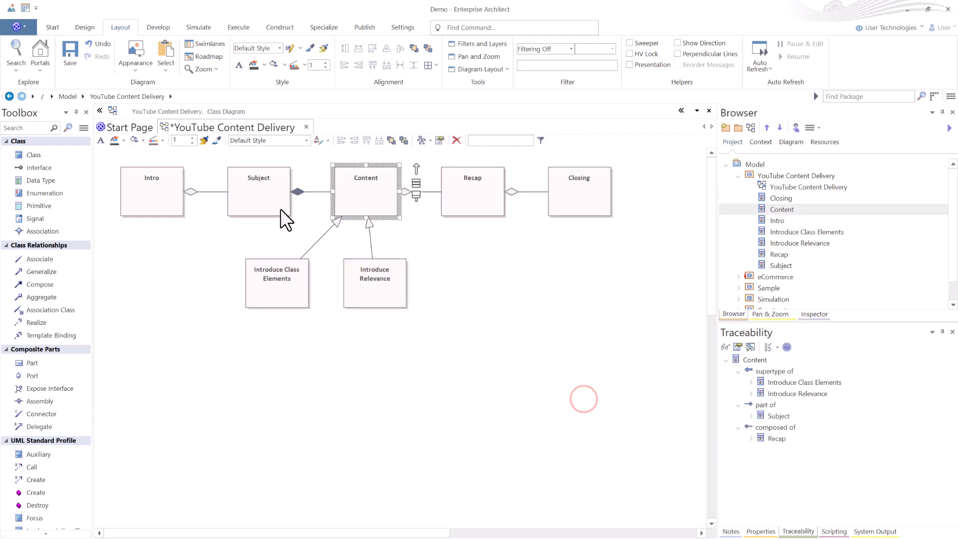
pyautogui.click(246, 196)
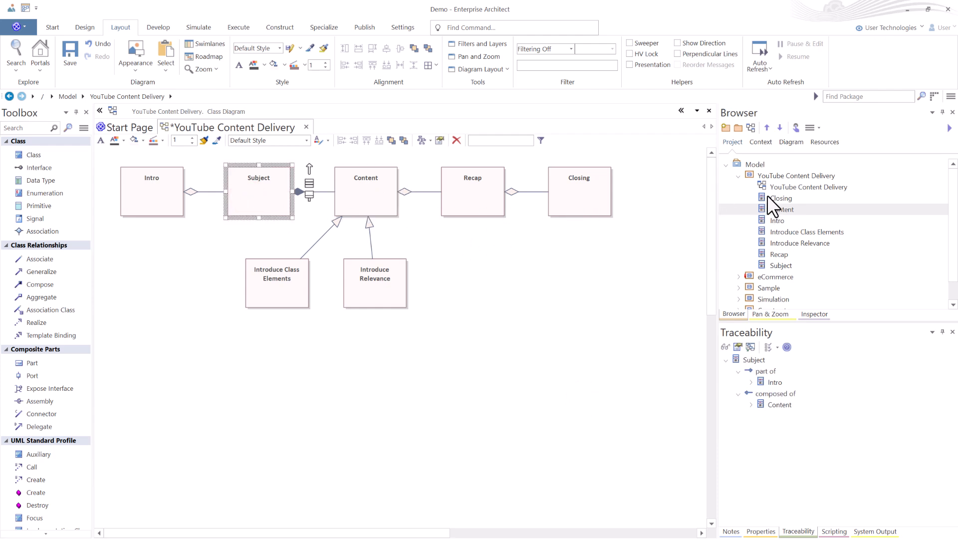
pyautogui.rightClick(784, 178)
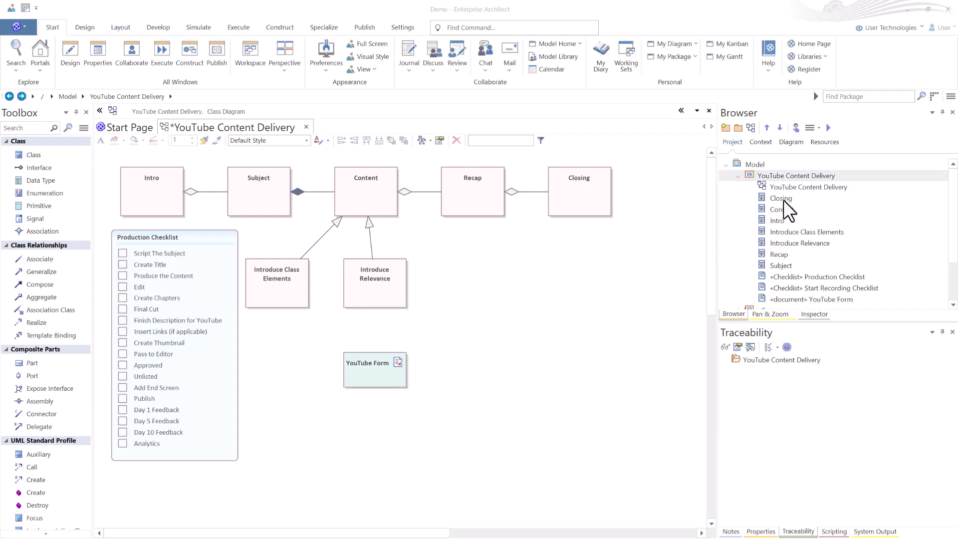
pyautogui.click(780, 198)
pyautogui.click(779, 128)
pyautogui.click(778, 252)
pyautogui.click(767, 128)
pyautogui.click(767, 129)
pyautogui.click(789, 232)
pyautogui.moveTo(789, 232); pyautogui.dragTo(781, 220)
pyautogui.click(765, 173)
pyautogui.doubleClick(764, 172)
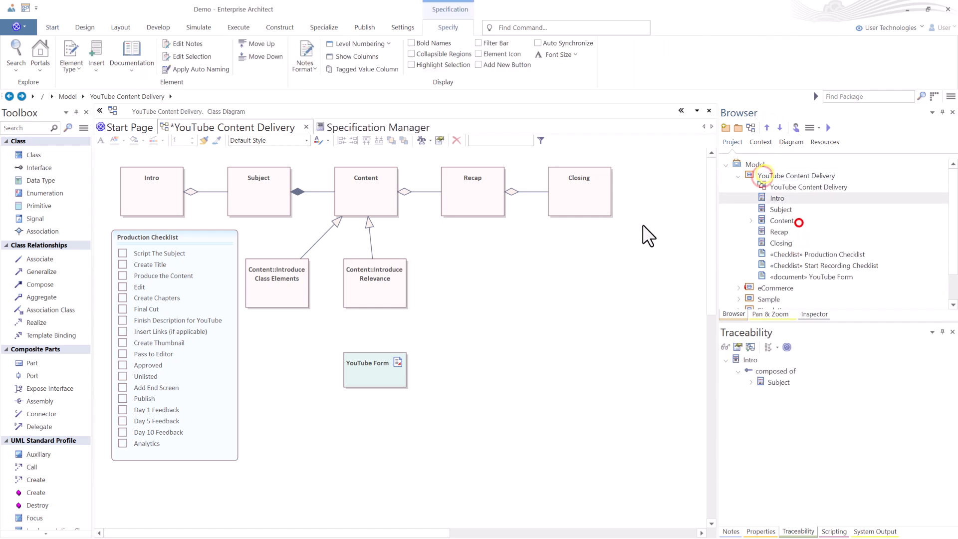
pyautogui.scroll(3, 195, 299)
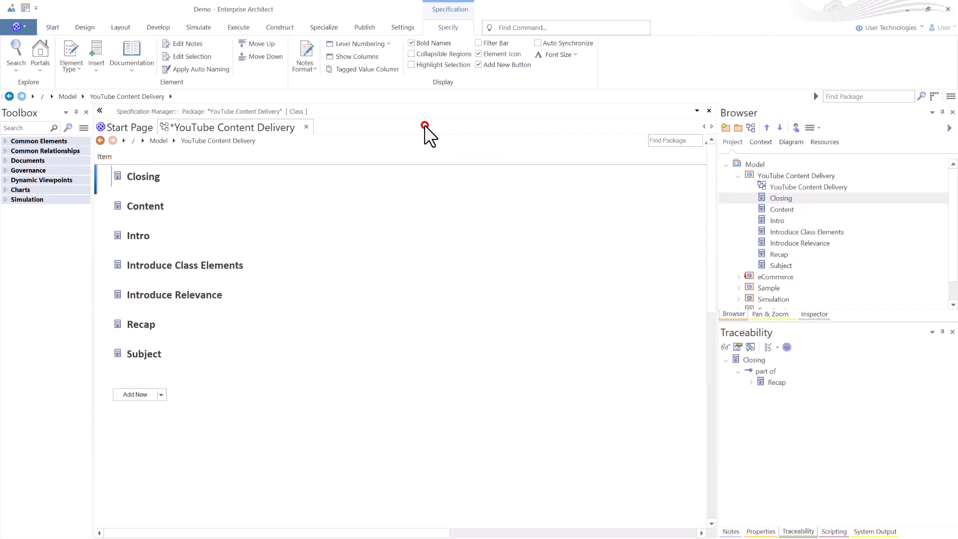
pyautogui.click(424, 124)
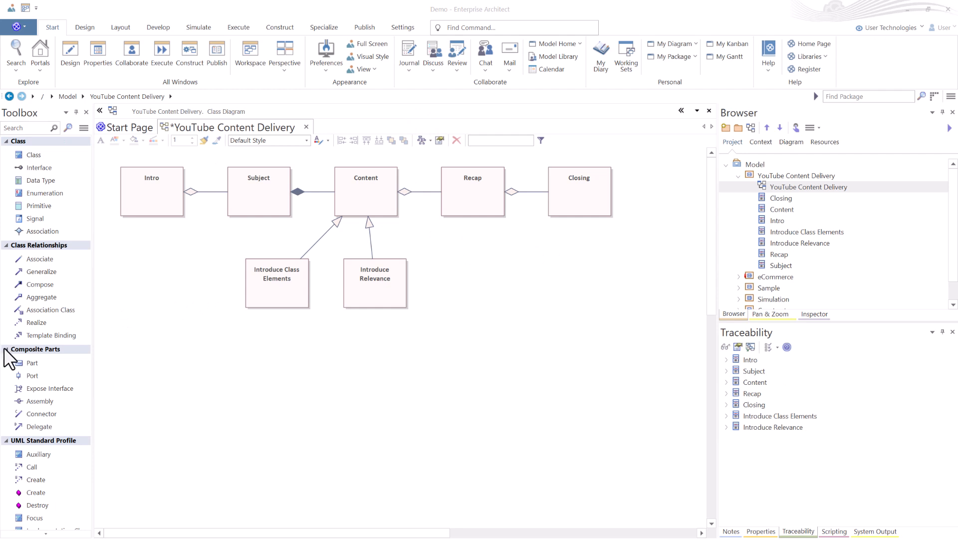
# Add a Document element named YouTube Form to the diagram below the classes.
pyautogui.click(6, 349)
pyautogui.click(6, 358)
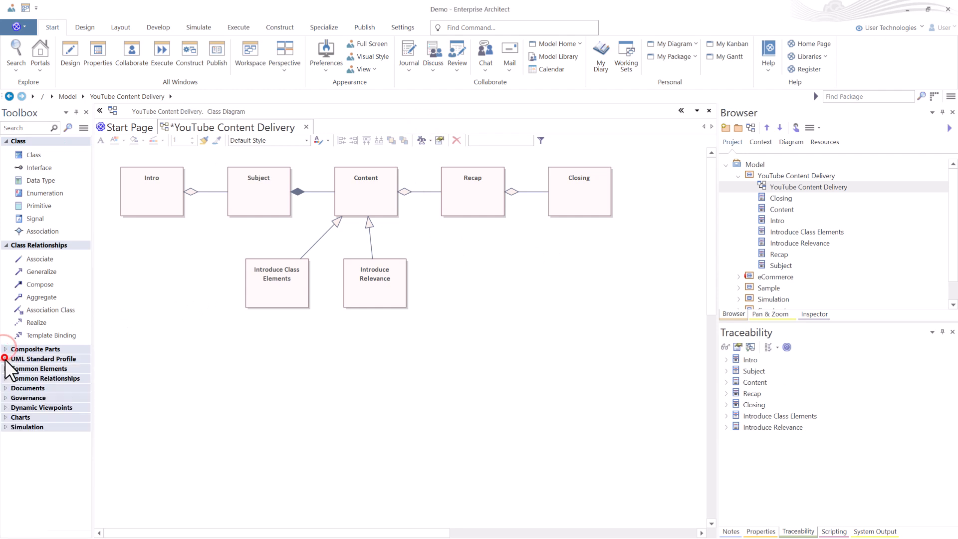
pyautogui.click(6, 388)
pyautogui.click(37, 401)
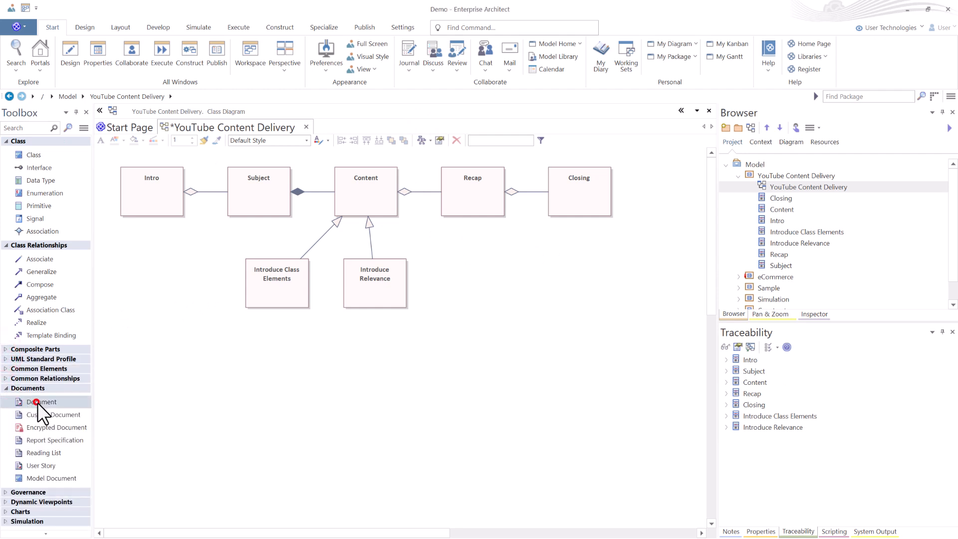
pyautogui.moveTo(46, 399); pyautogui.dragTo(464, 323)
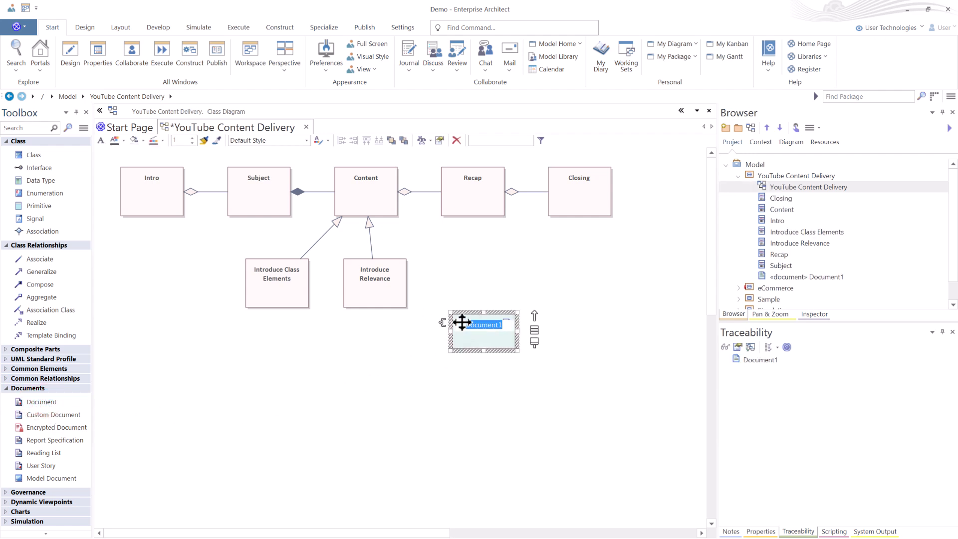
pyautogui.write('YouTube Form')
pyautogui.press('Return')
# Create the YouTube Form's linked document with no template and paste the form content into it.
pyautogui.doubleClick(475, 334)
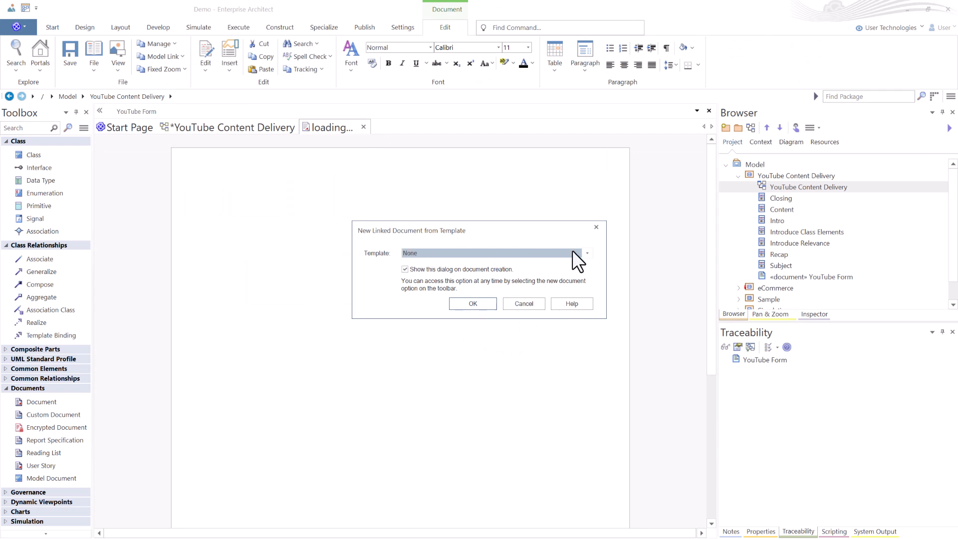
pyautogui.click(585, 252)
pyautogui.click(588, 251)
pyautogui.click(476, 304)
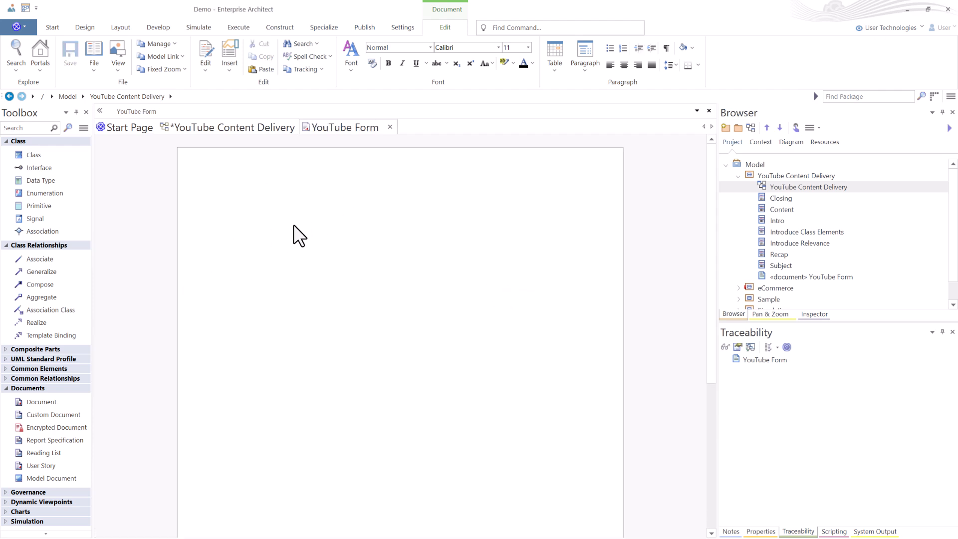
pyautogui.hotkey('ctrl', 'v')
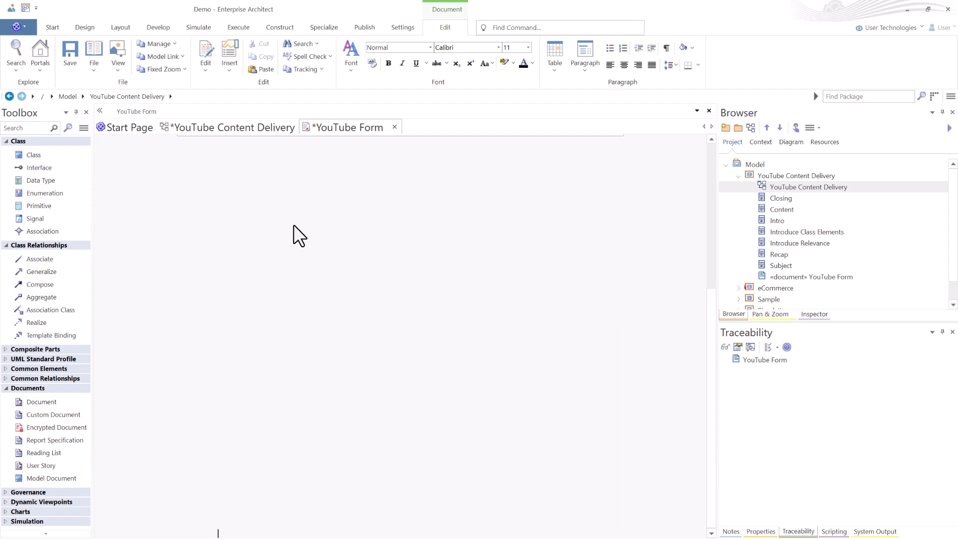
# Save and close the YouTube Form linked document.
pyautogui.click(382, 160)
pyautogui.scroll(-8, 314, 227)
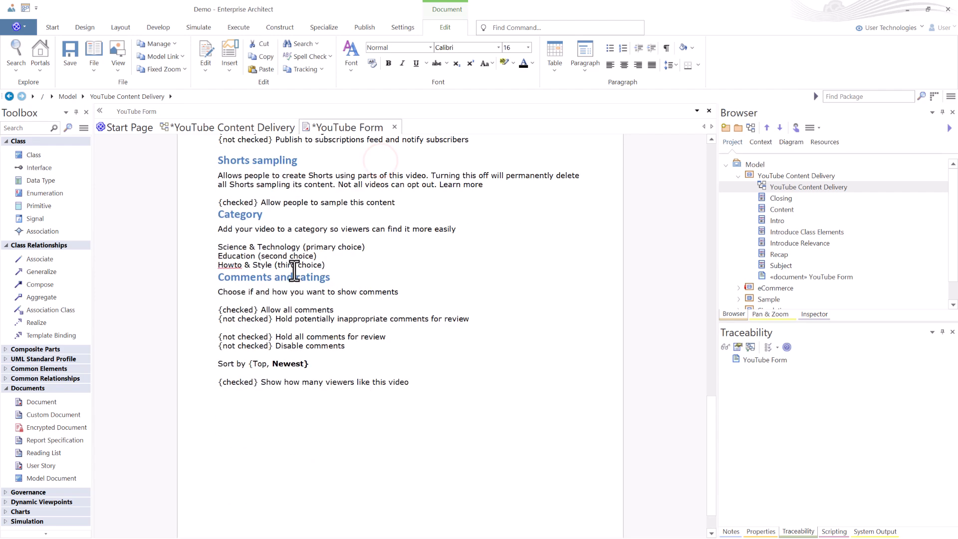
pyautogui.scroll(10, 295, 267)
pyautogui.scroll(-2, 291, 259)
pyautogui.scroll(12, 292, 259)
pyautogui.click(242, 214)
pyautogui.click(235, 242)
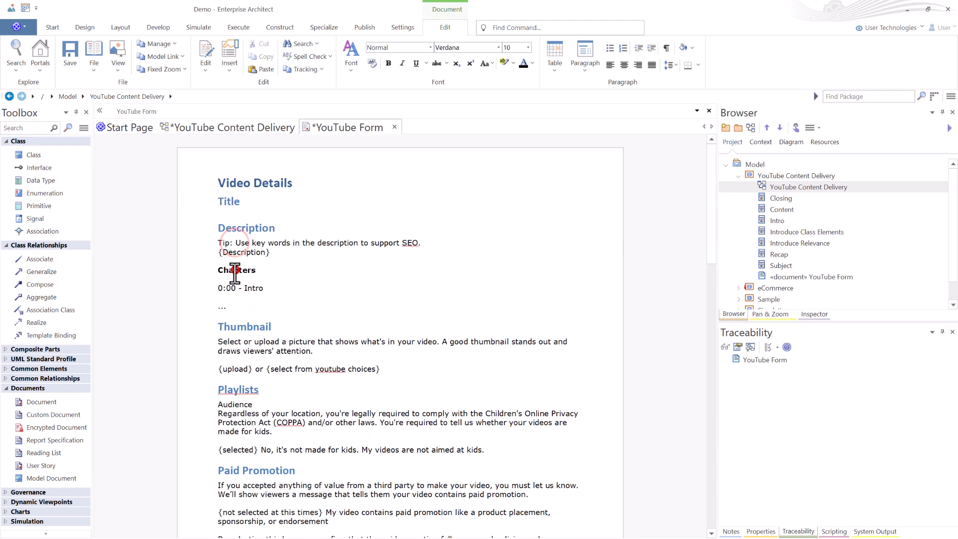
pyautogui.scroll(-3, 257, 350)
pyautogui.scroll(-4, 257, 348)
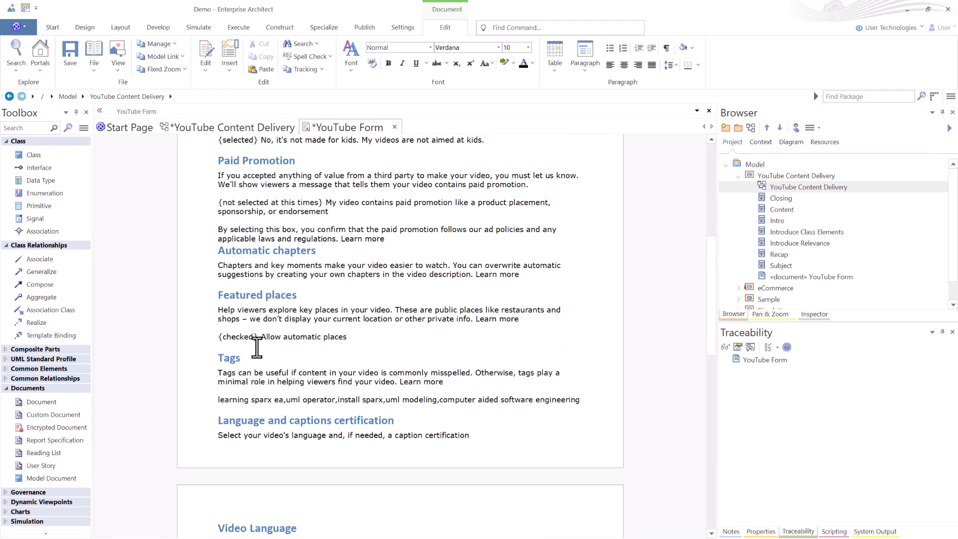
pyautogui.scroll(7, 257, 342)
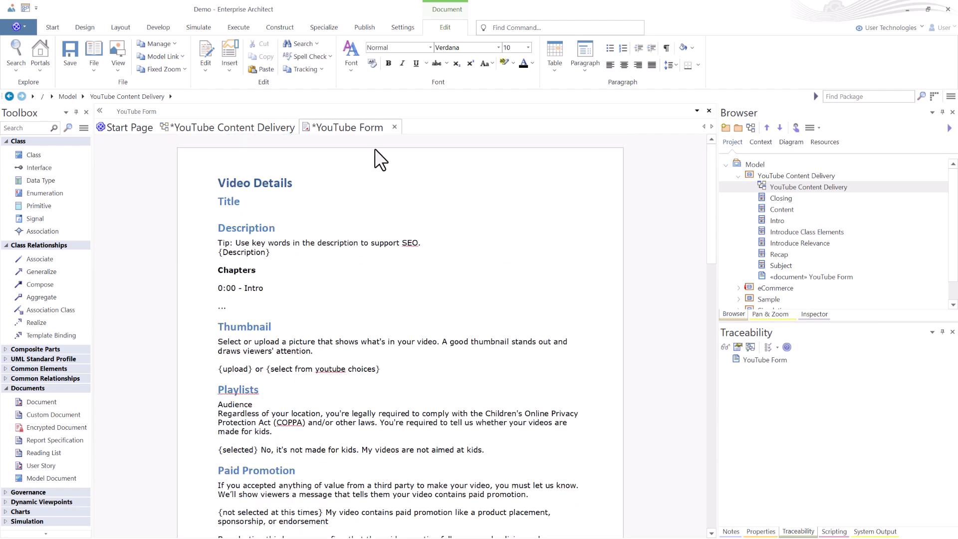
pyautogui.hotkey('ctrl', 's')
pyautogui.click(390, 126)
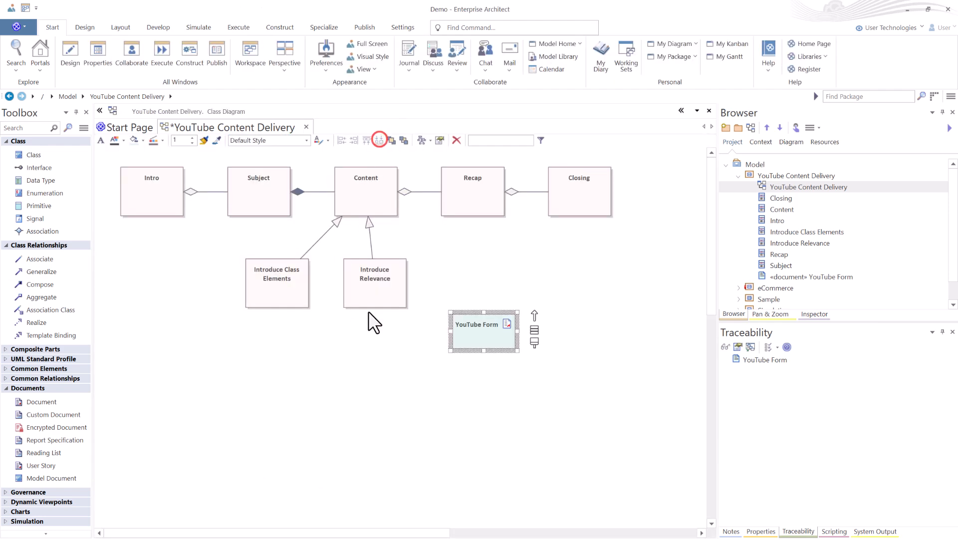
# Move YouTube Form below Introduce Relevance and add a Checklist named Production Checklist to its left.
pyautogui.moveTo(466, 333); pyautogui.dragTo(367, 366)
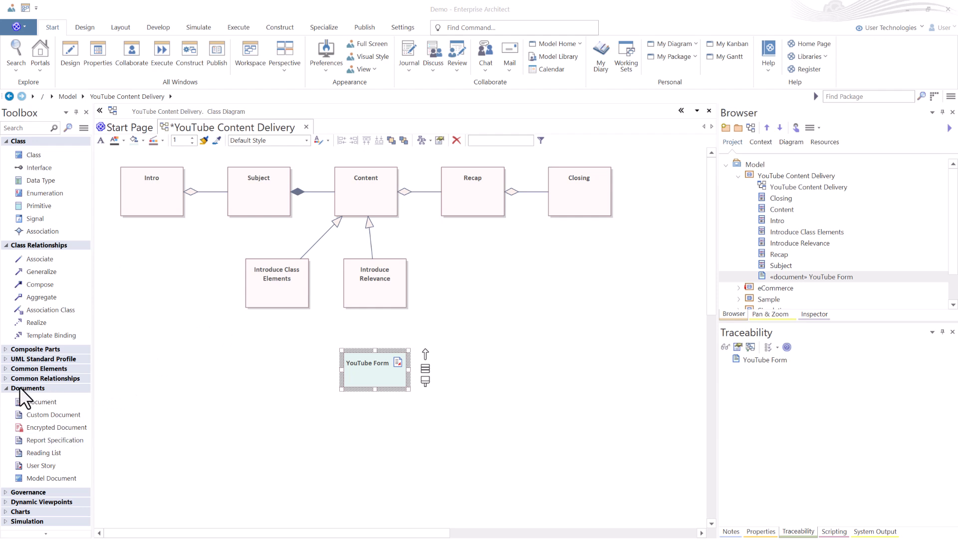
pyautogui.click(6, 388)
pyautogui.click(8, 398)
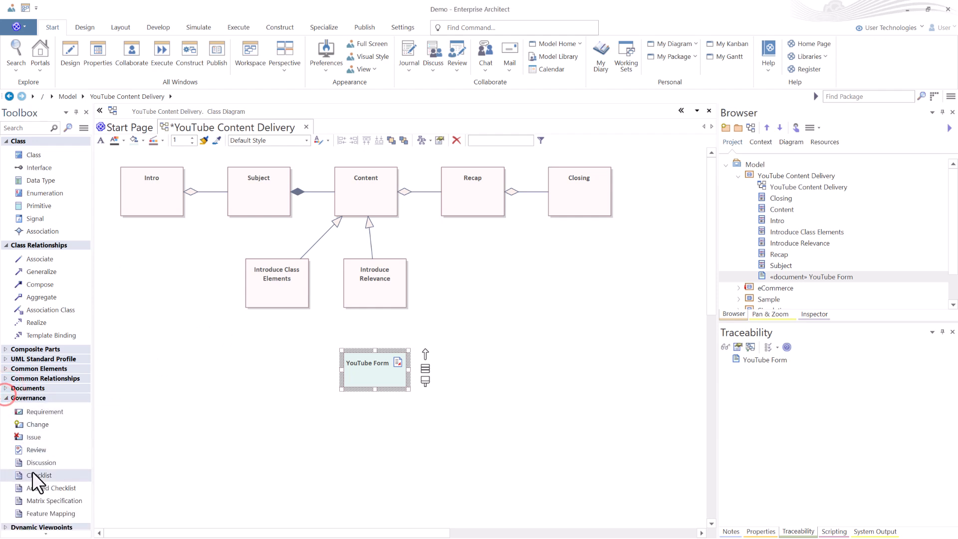
pyautogui.moveTo(40, 476); pyautogui.dragTo(141, 366)
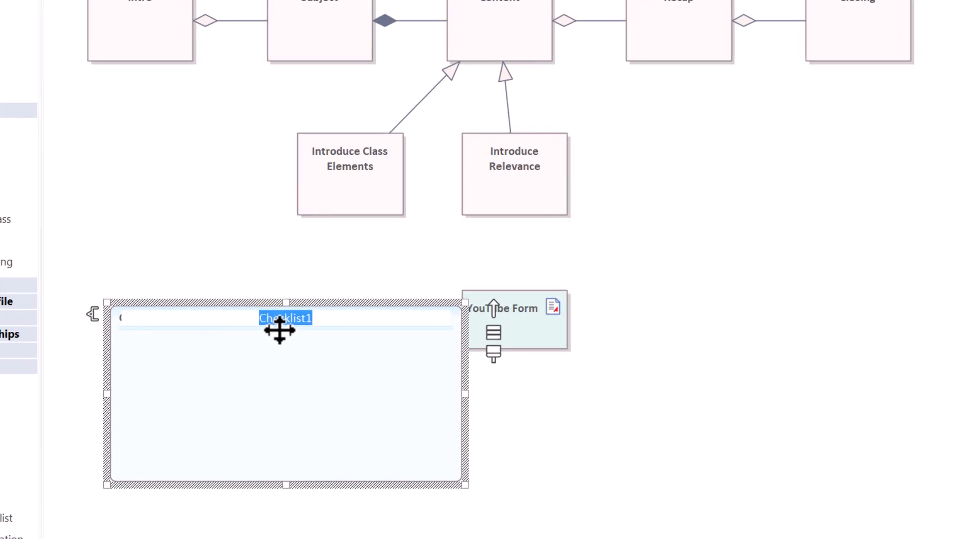
pyautogui.write('Produ')
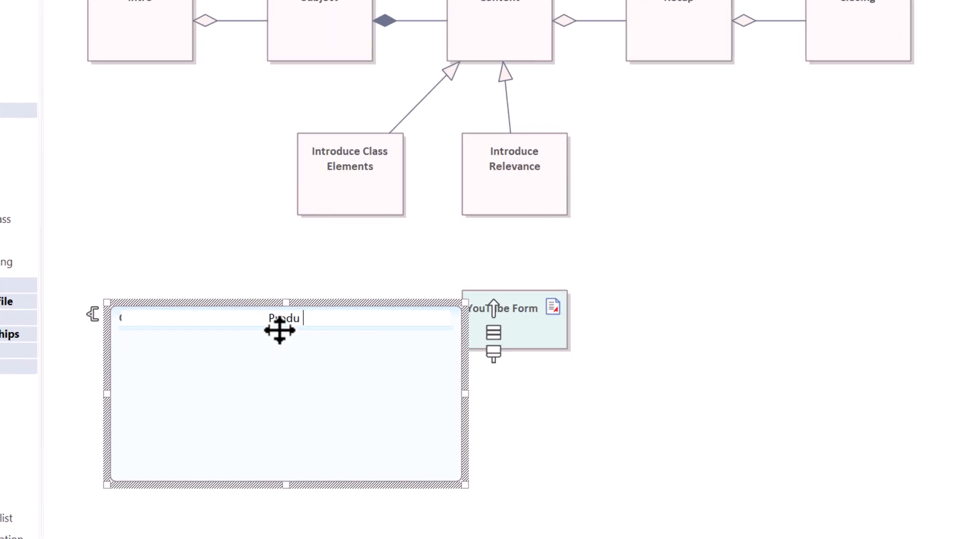
pyautogui.write('ction Checklist')
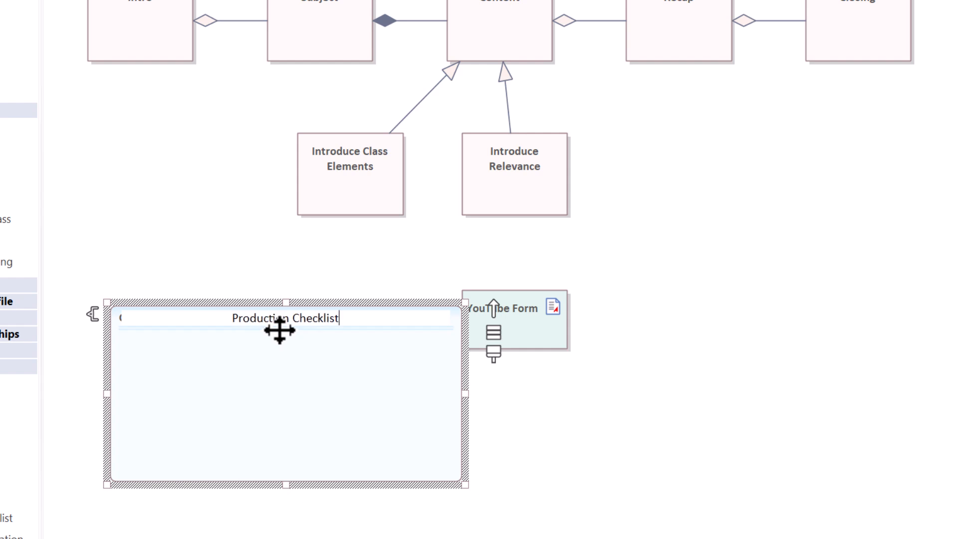
pyautogui.press('Return')
pyautogui.moveTo(256, 336); pyautogui.dragTo(224, 298)
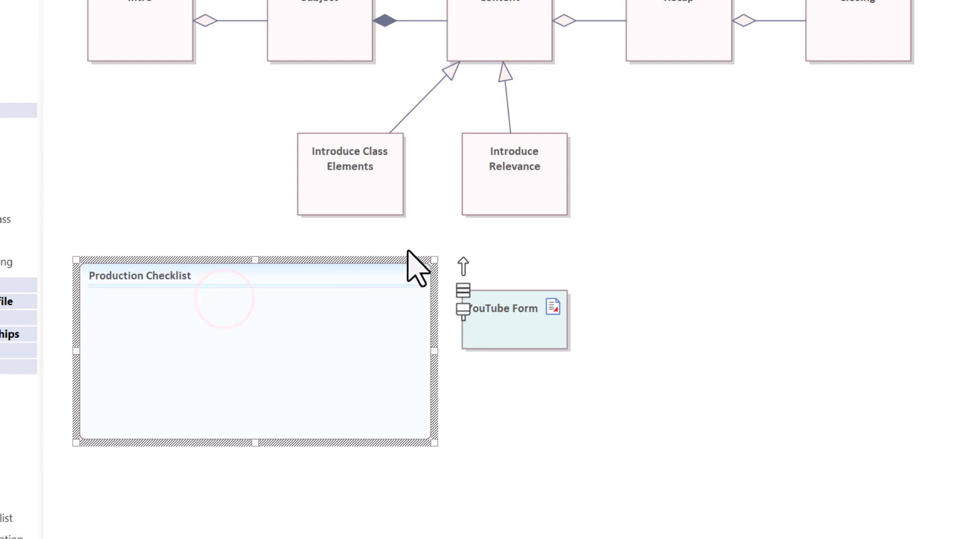
# Add the items Script The Subject and Create a Title to the Production Checklist.
pyautogui.click(273, 315)
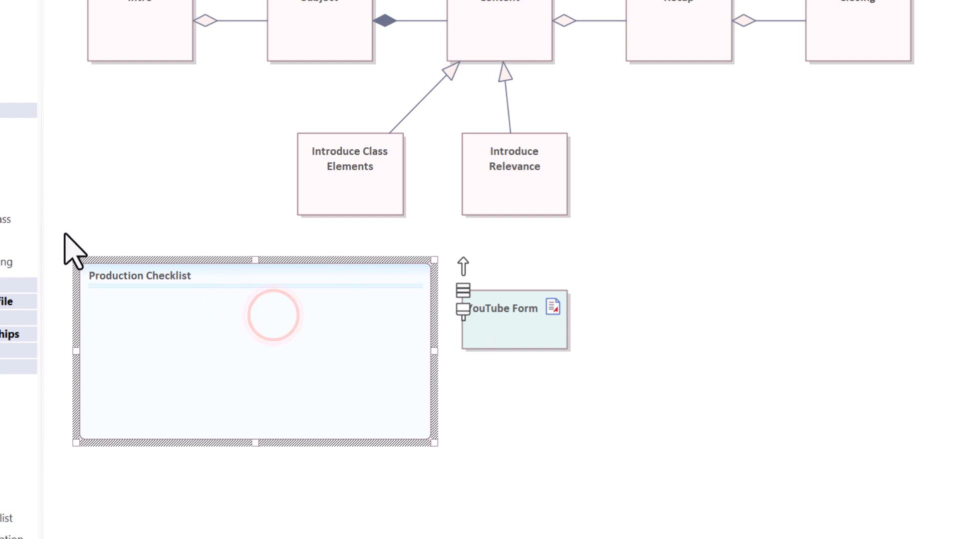
pyautogui.click(498, 85)
pyautogui.click(529, 69)
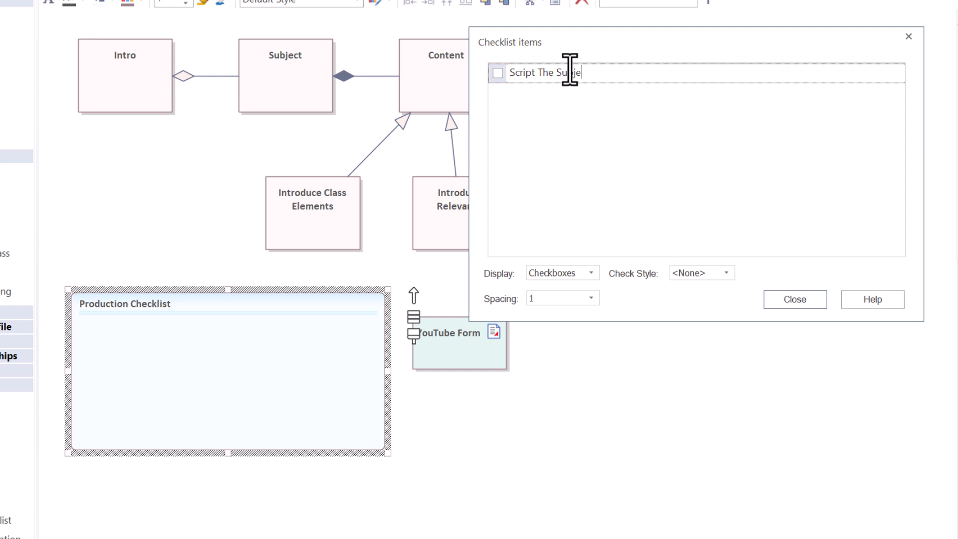
pyautogui.press('Return')
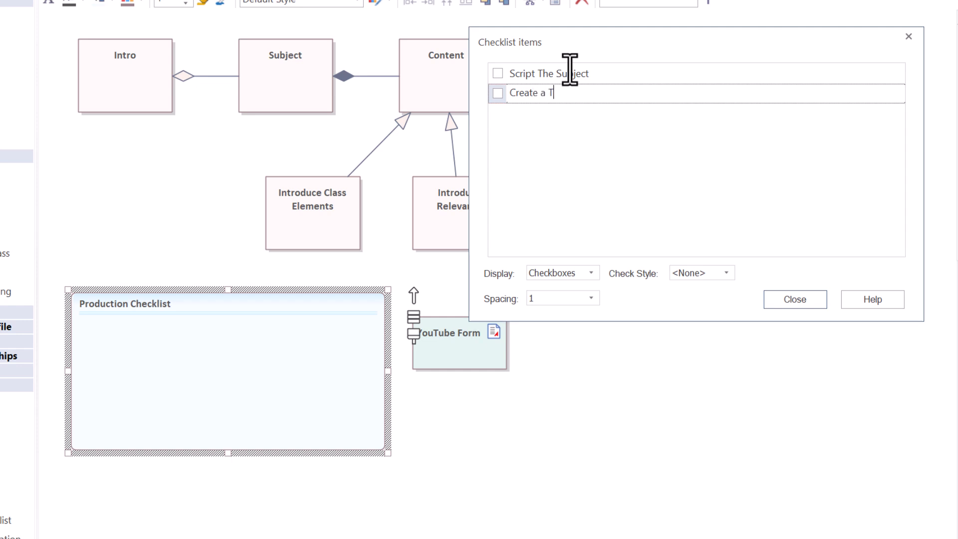
pyautogui.press('Return')
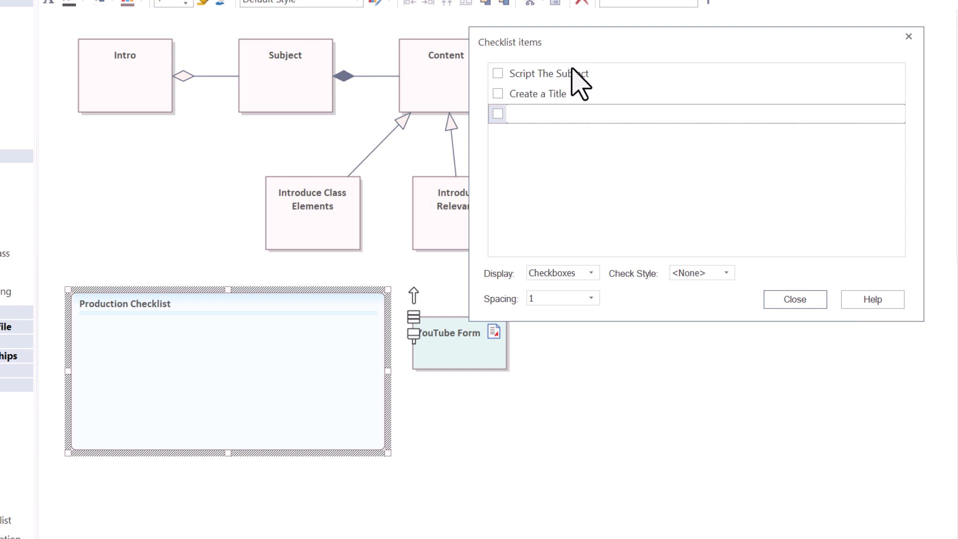
pyautogui.click(592, 273)
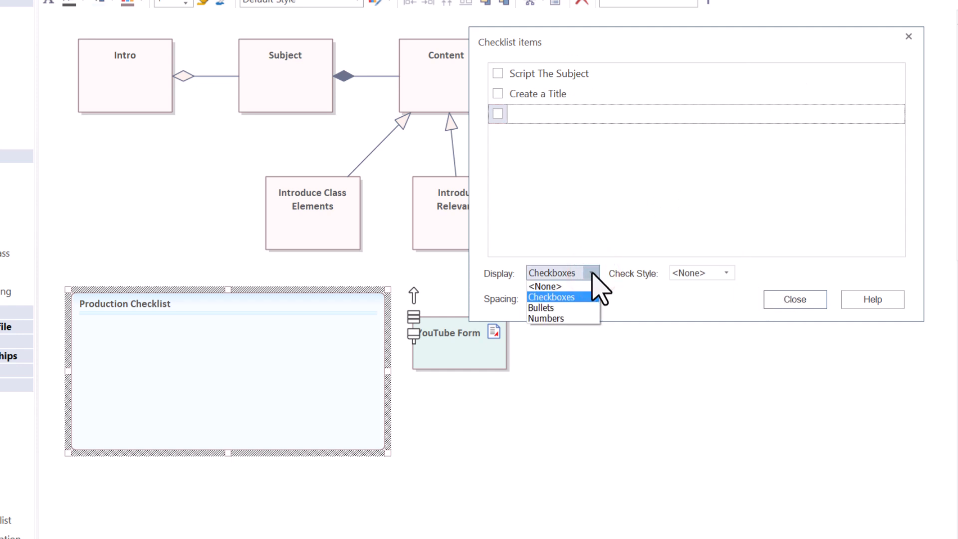
pyautogui.click(591, 274)
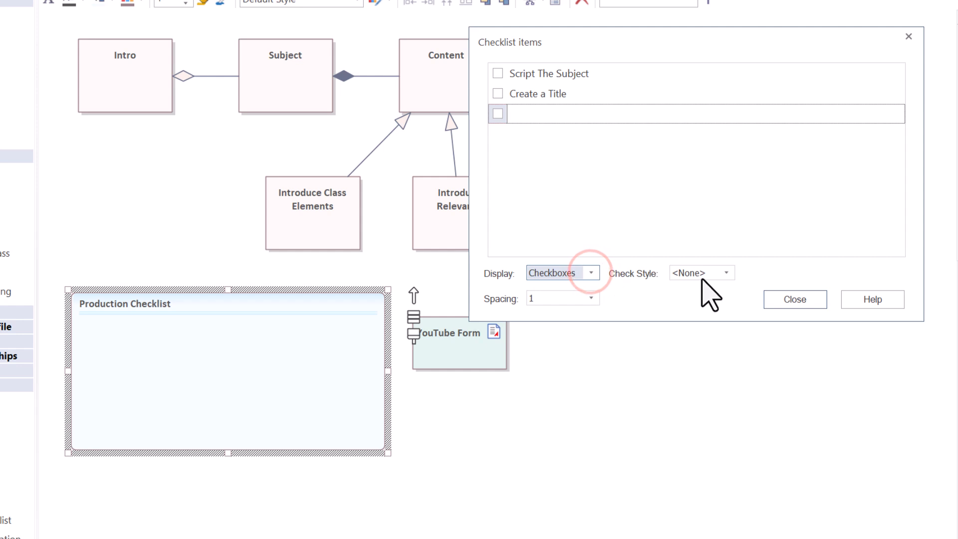
pyautogui.click(783, 300)
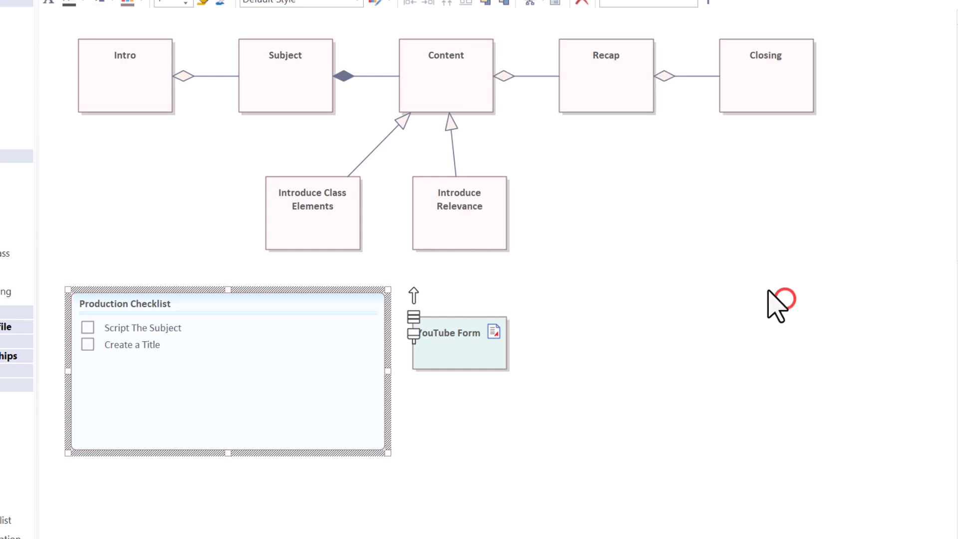
# Nudge the Production Checklist slightly up and left, and tick both of its items.
pyautogui.moveTo(250, 303); pyautogui.dragTo(238, 298)
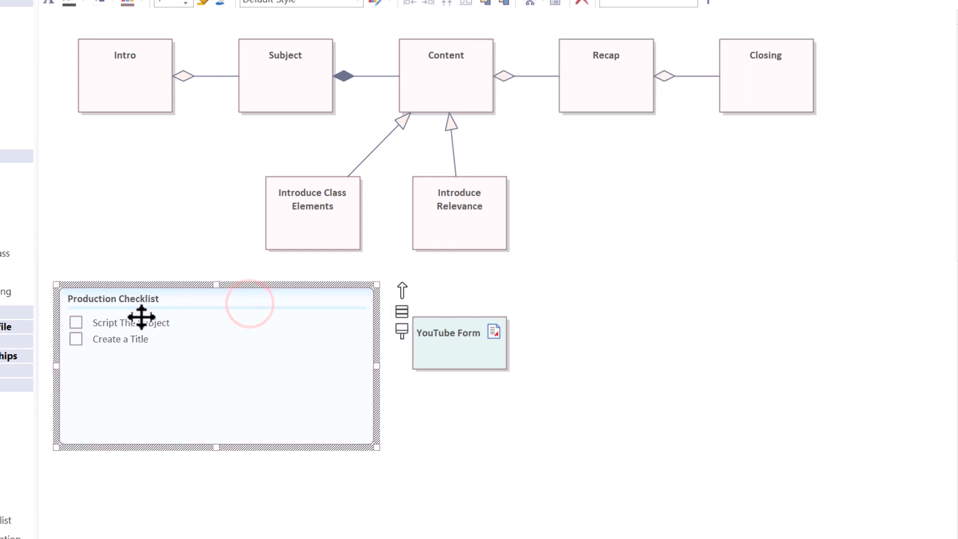
pyautogui.click(76, 321)
pyautogui.click(73, 339)
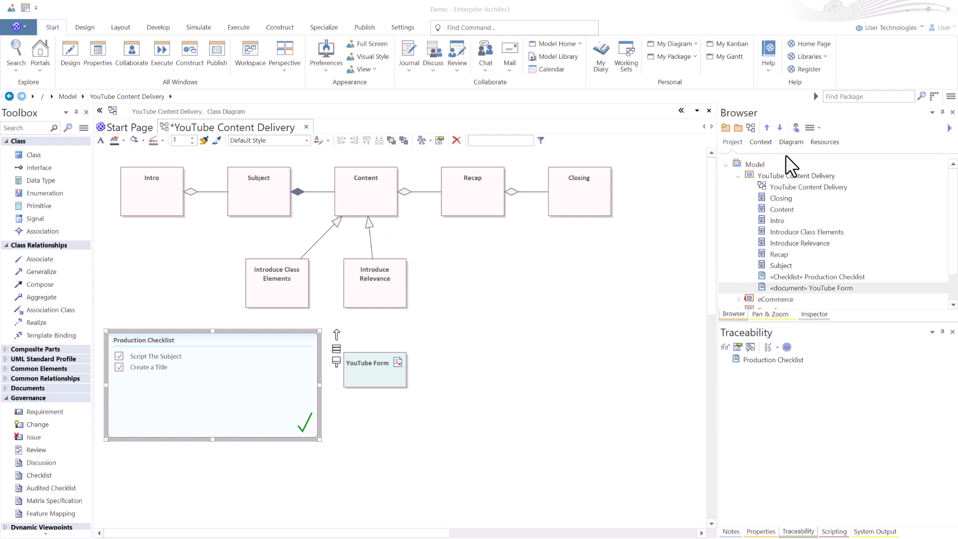
# Add the SBP_StartRecordingChecklist_051123 storyboard pattern to the diagram and place the checklist right of Introduce Relevance.
pyautogui.click(821, 142)
pyautogui.moveTo(779, 291); pyautogui.dragTo(527, 277)
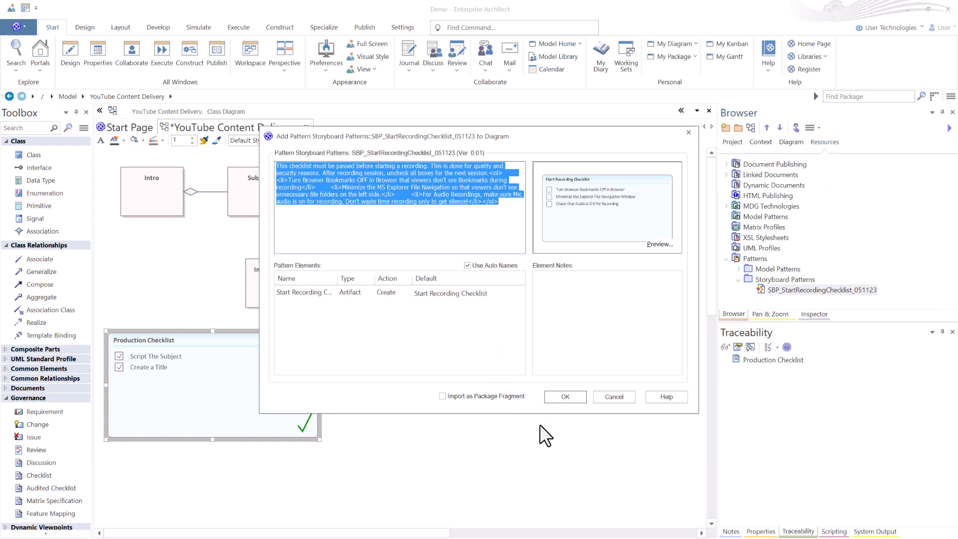
pyautogui.click(566, 397)
pyautogui.click(465, 303)
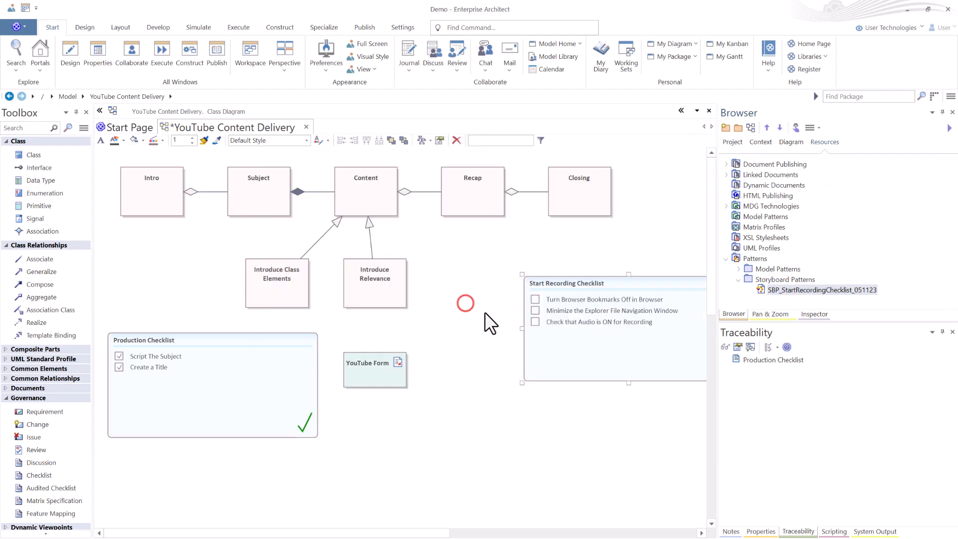
pyautogui.moveTo(534, 286); pyautogui.dragTo(482, 248)
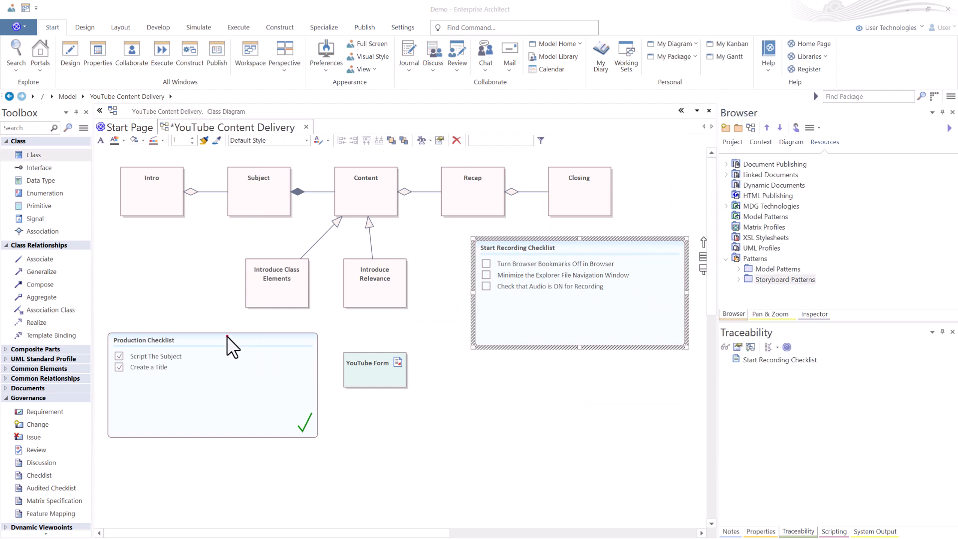
# Delete the Production Checklist from the diagram.
pyautogui.click(227, 336)
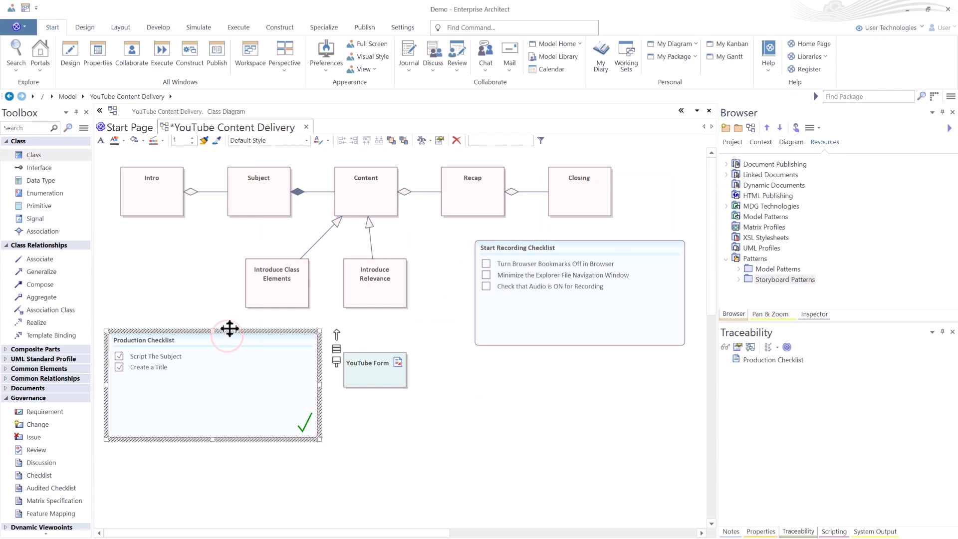
pyautogui.press('Delete')
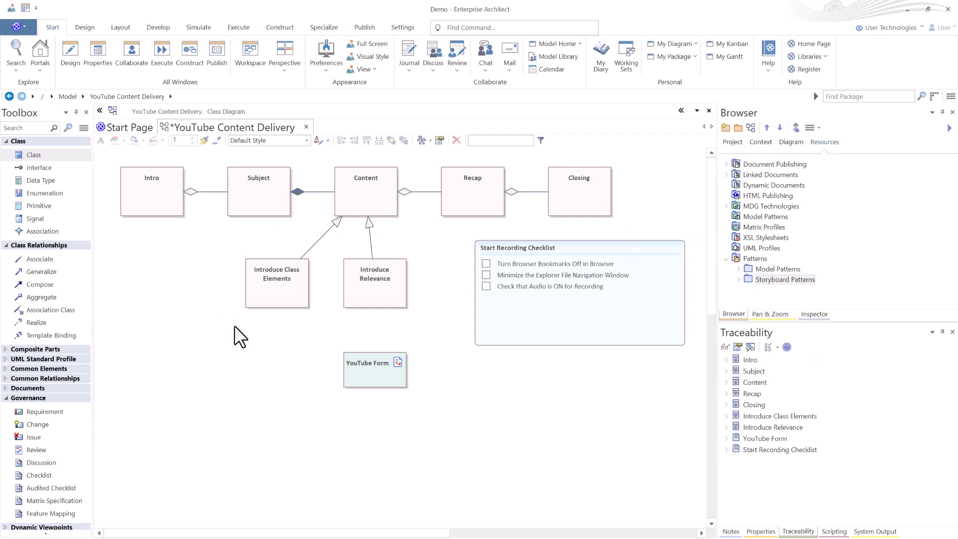
# Preview the SBP_ProductionChecklist1_041523 storyboard pattern, then add it to the diagram, placing the checklist below Intro and Subject.
pyautogui.click(738, 279)
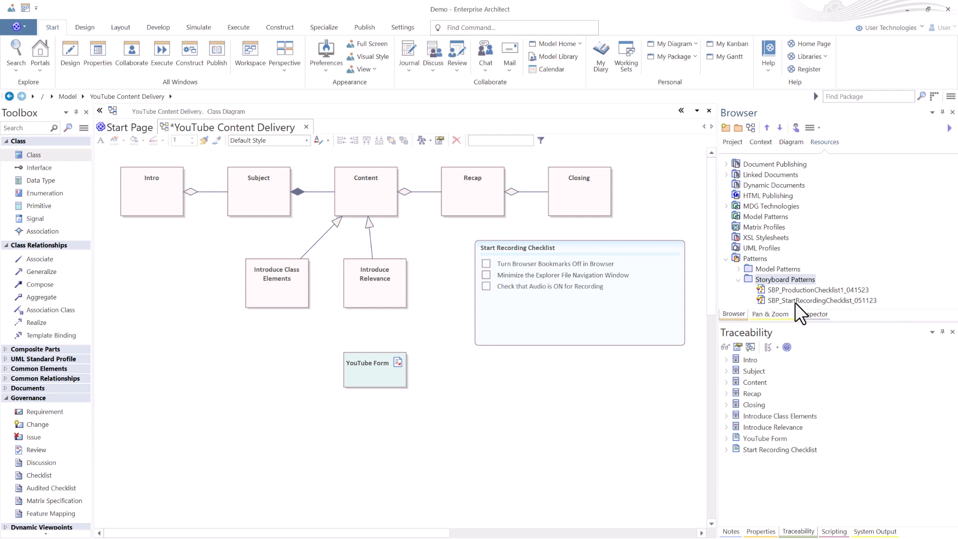
pyautogui.click(801, 290)
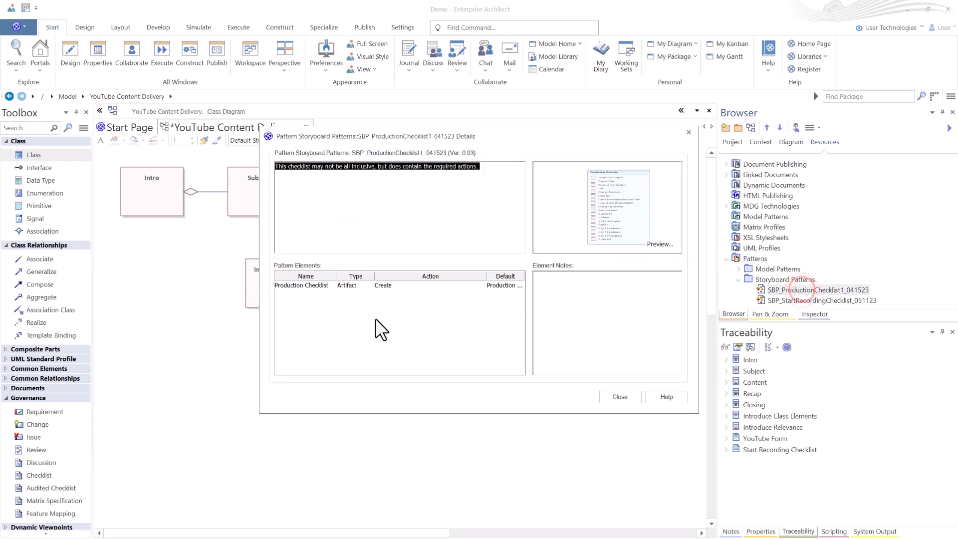
pyautogui.click(648, 243)
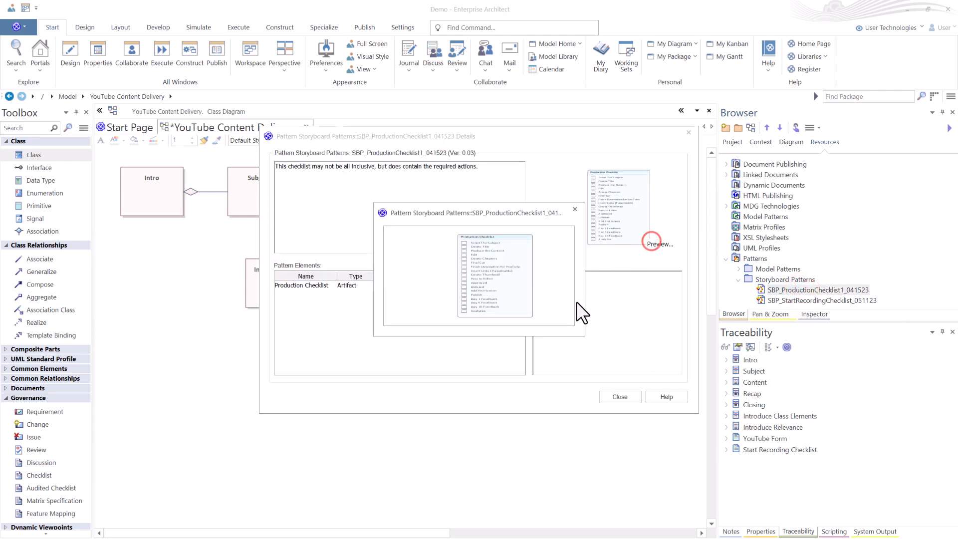
pyautogui.moveTo(581, 335); pyautogui.dragTo(614, 514)
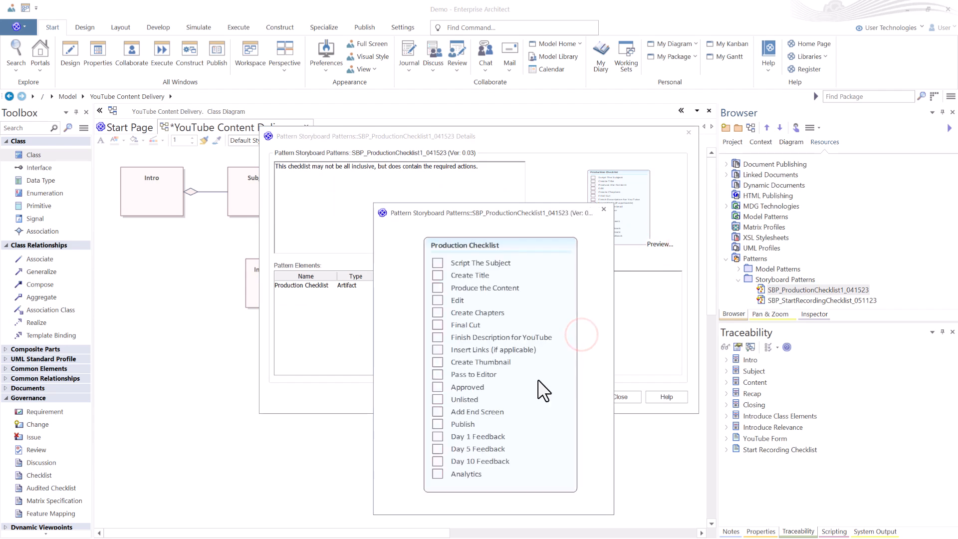
pyautogui.click(604, 209)
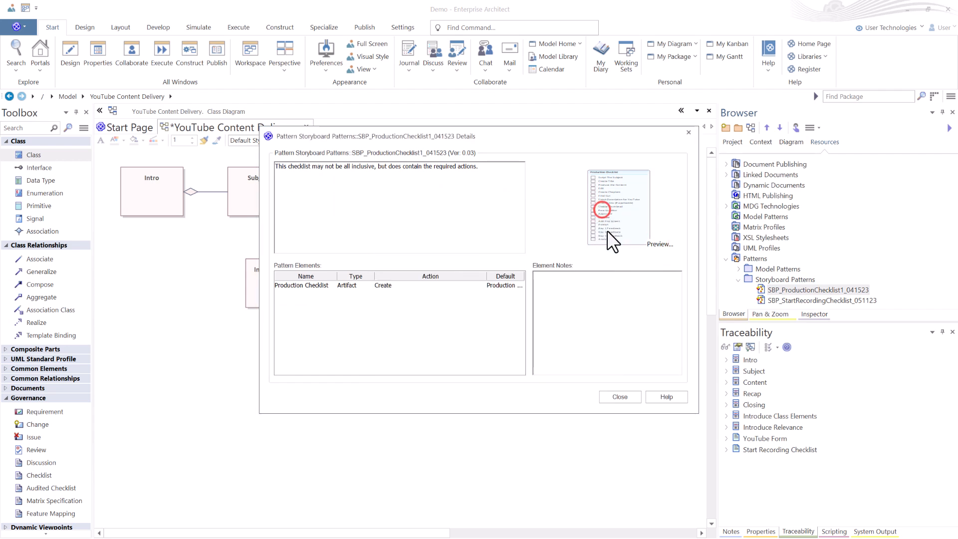
pyautogui.click(623, 397)
pyautogui.rightClick(776, 289)
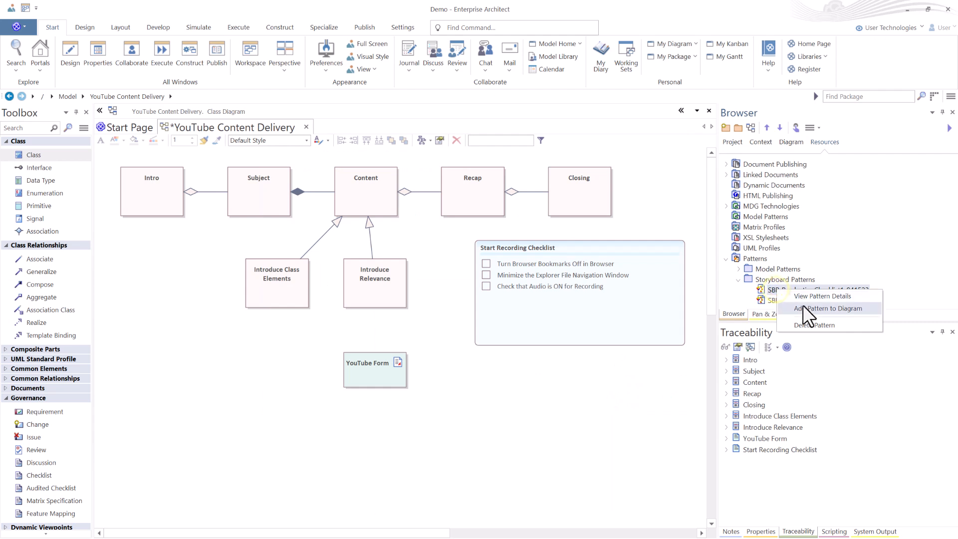
pyautogui.click(803, 309)
pyautogui.click(554, 397)
pyautogui.click(459, 301)
pyautogui.moveTo(175, 257); pyautogui.dragTo(184, 326)
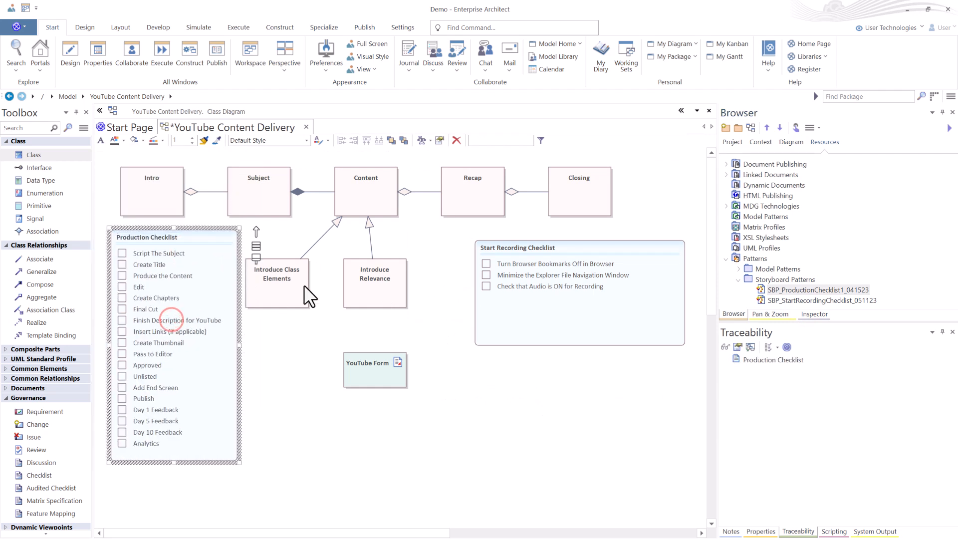
# Tick all three items of the Start Recording Checklist.
pyautogui.click(485, 264)
pyautogui.click(485, 275)
pyautogui.click(486, 287)
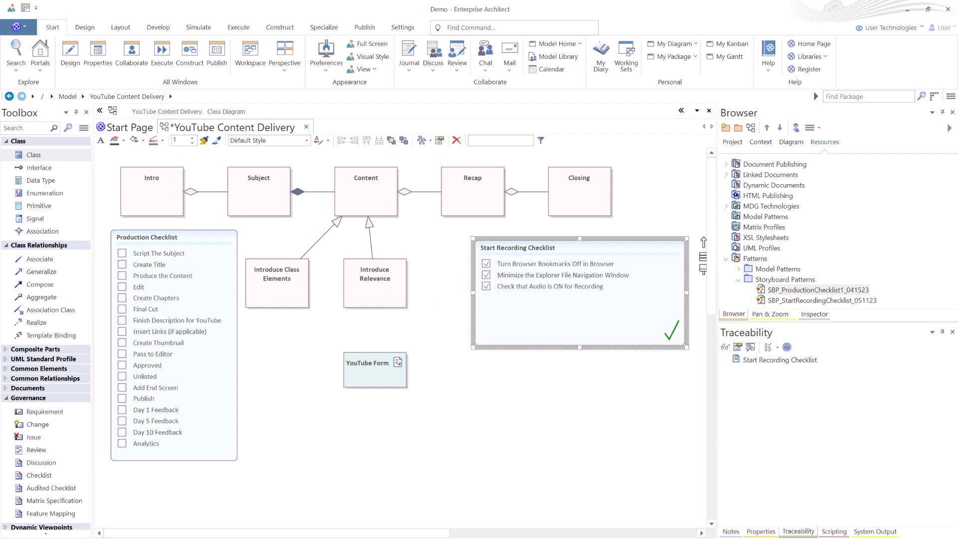
# Create a package named YouTube Full under YouTube Content Delivery with a class diagram named YouTube Full.
pyautogui.click(694, 215)
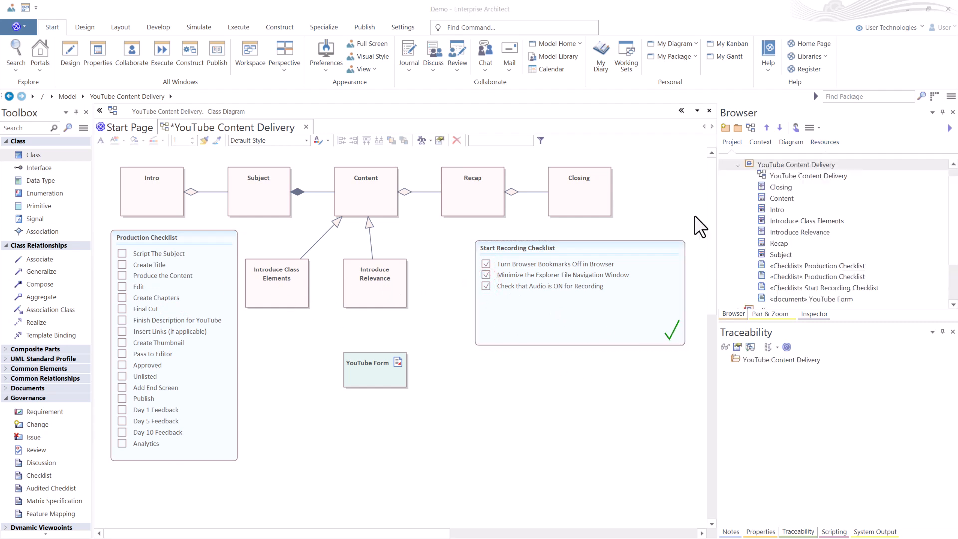
pyautogui.click(737, 127)
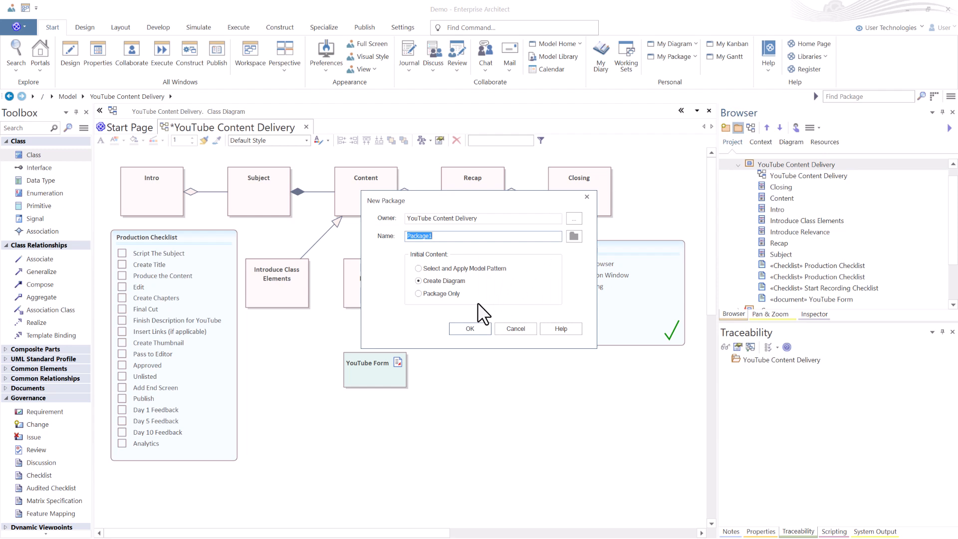
pyautogui.write('YouTube Fulll')
pyautogui.click(463, 328)
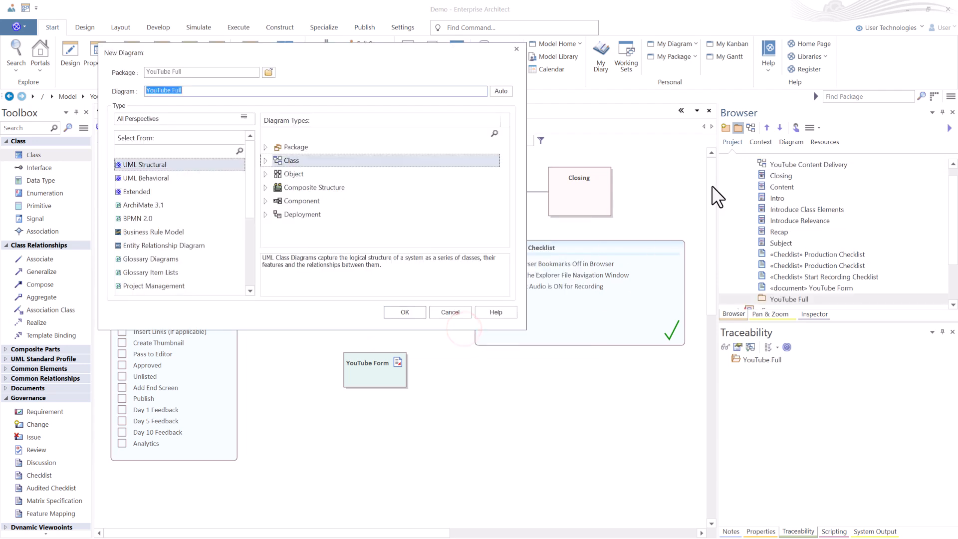
pyautogui.click(400, 311)
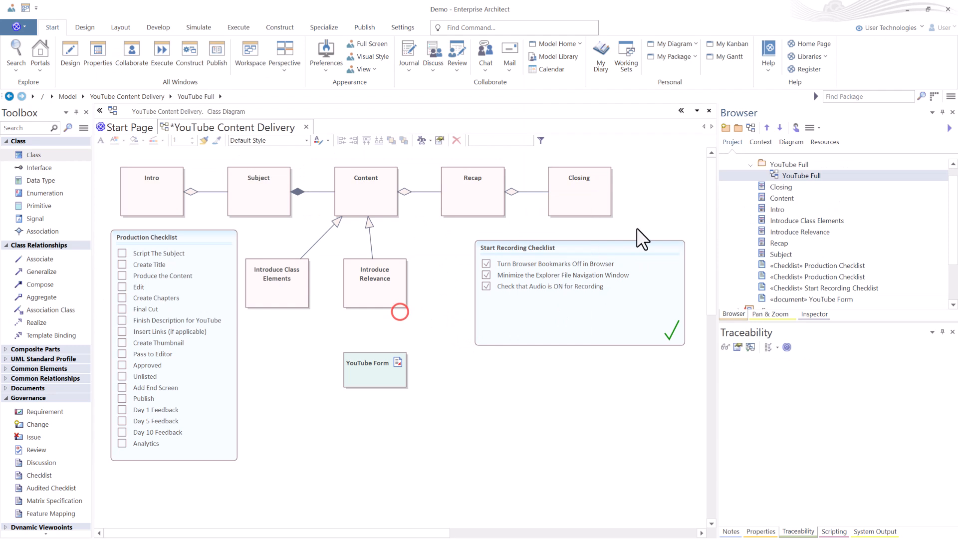
# Open the YouTube Full diagram and add the SBP_FullStoryboard_052323 storyboard pattern to it.
pyautogui.doubleClick(774, 175)
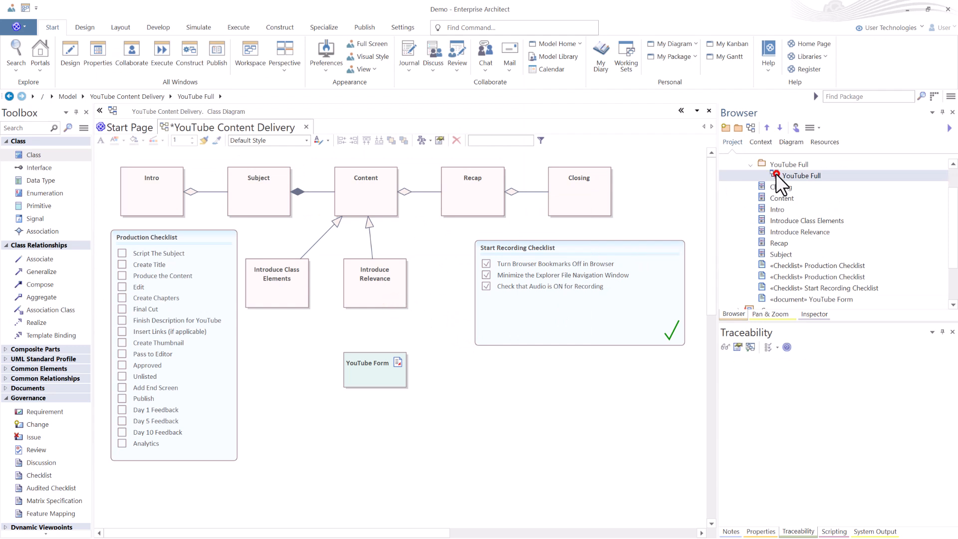
pyautogui.click(821, 143)
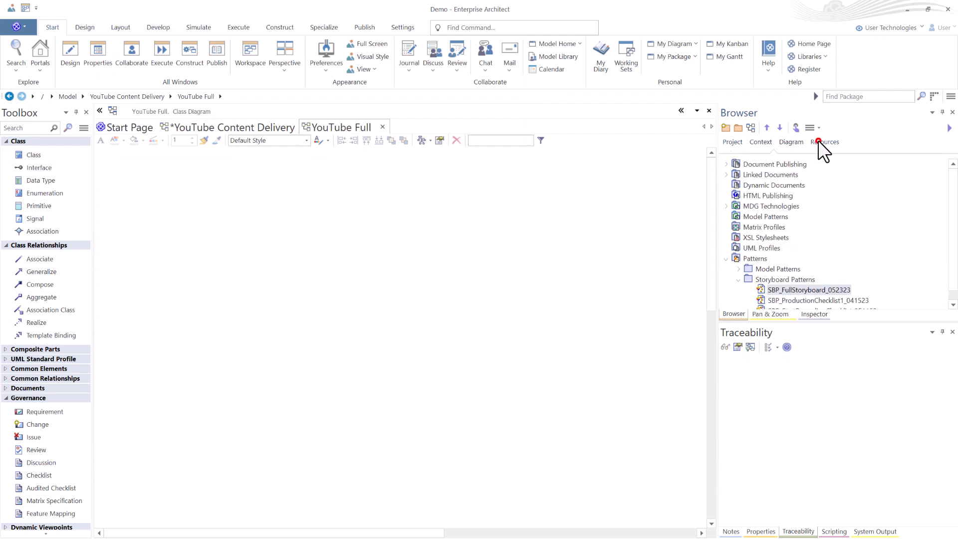
pyautogui.scroll(-1, 797, 299)
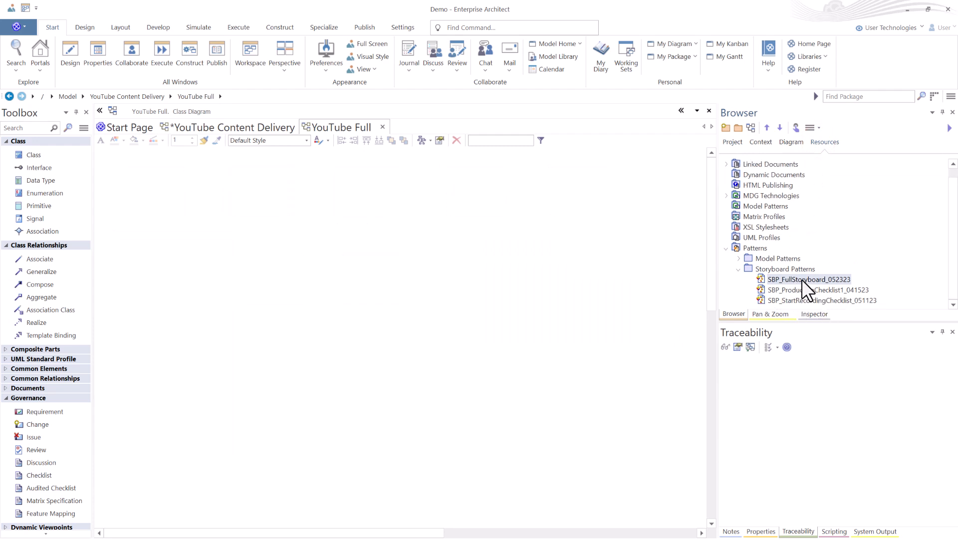
pyautogui.rightClick(801, 280)
pyautogui.click(827, 297)
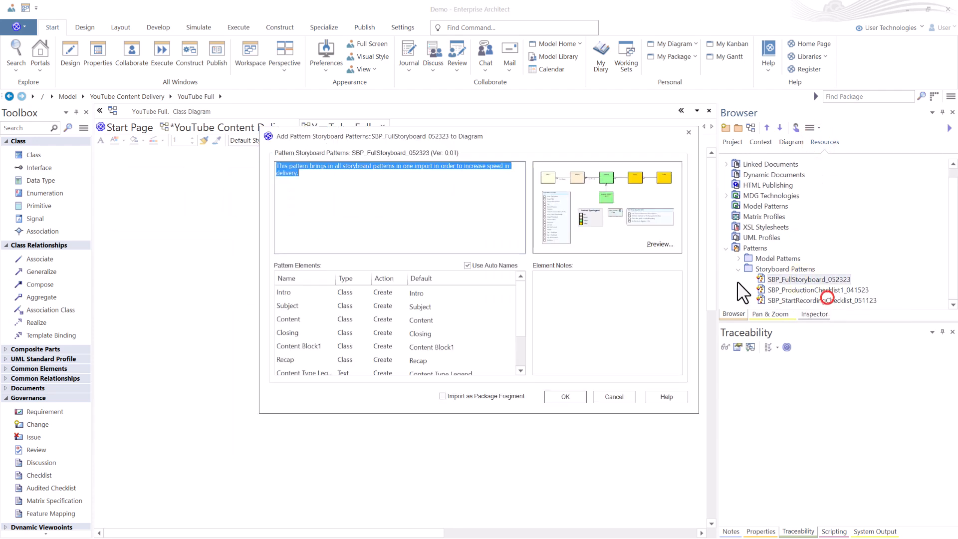
pyautogui.click(564, 395)
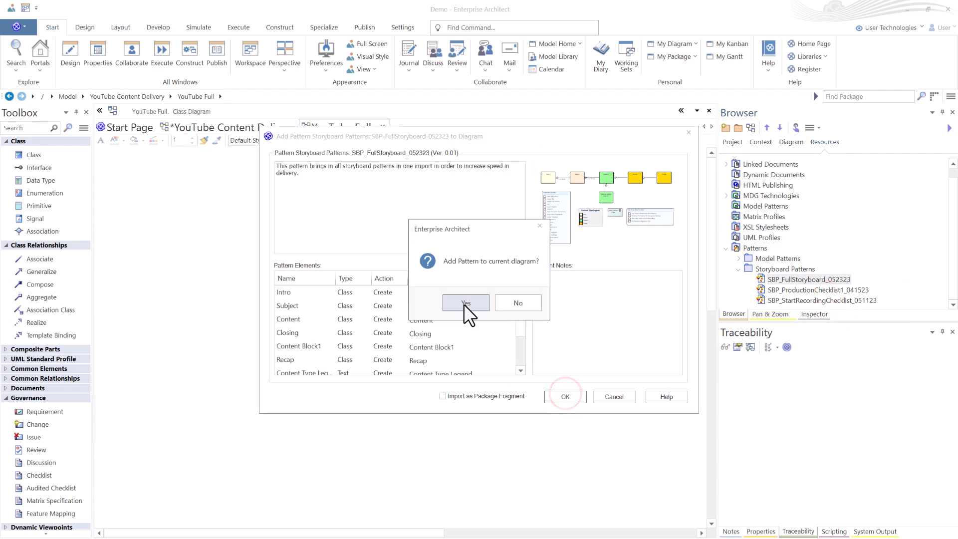
pyautogui.click(463, 304)
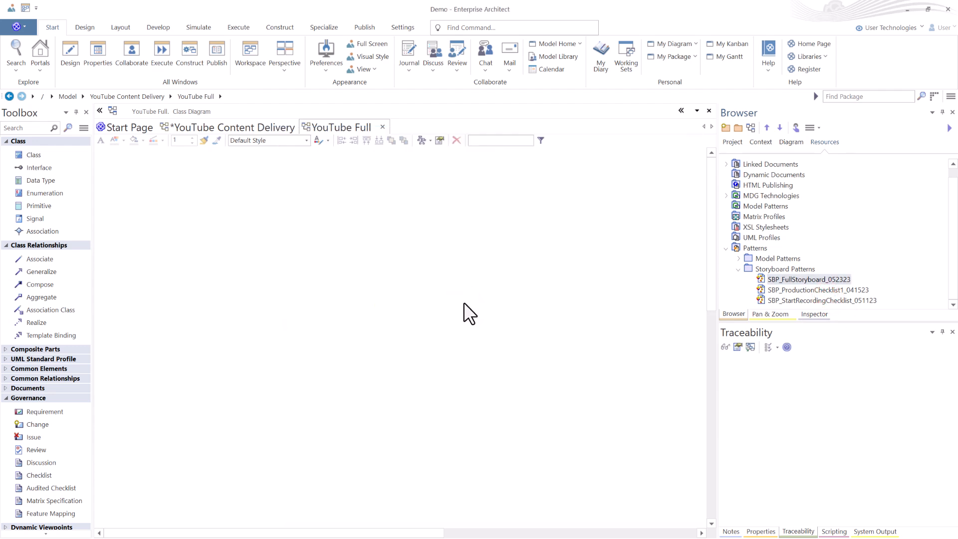
pyautogui.click(492, 253)
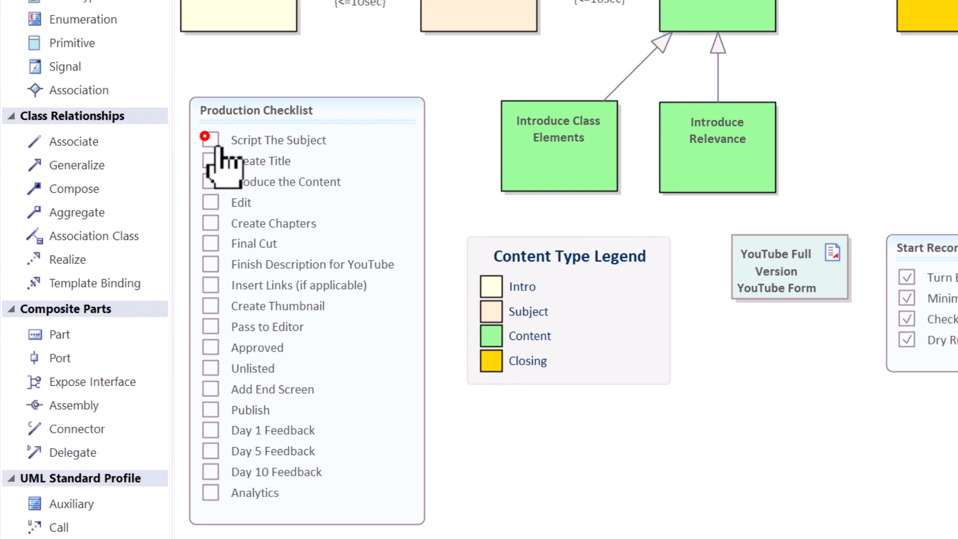
# Tick the Production Checklist items from Script The Subject to Approved, skipping Insert Links (if applicable).
pyautogui.click(210, 140)
pyautogui.click(210, 161)
pyautogui.click(210, 182)
pyautogui.click(210, 202)
pyautogui.click(210, 223)
pyautogui.click(209, 242)
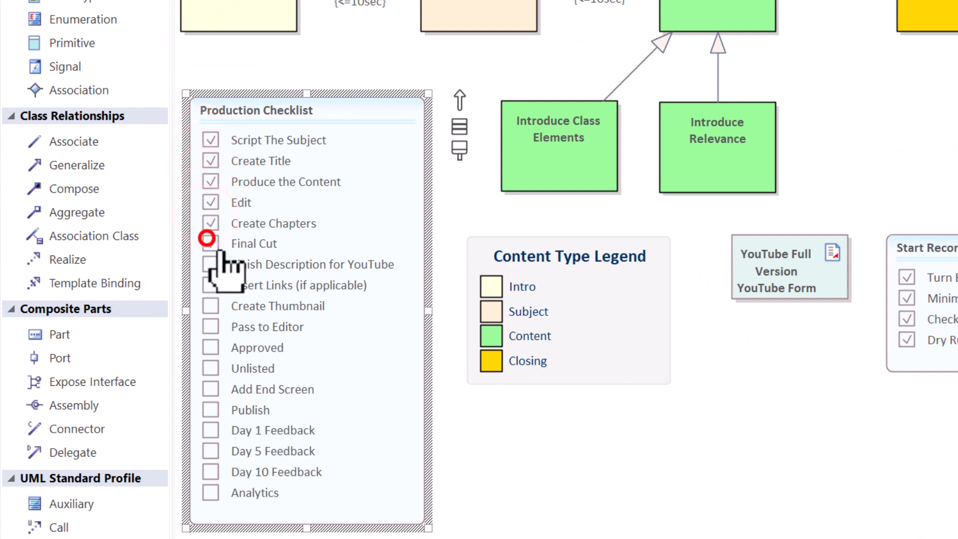
pyautogui.click(210, 264)
pyautogui.click(208, 306)
pyautogui.click(208, 327)
pyautogui.click(210, 348)
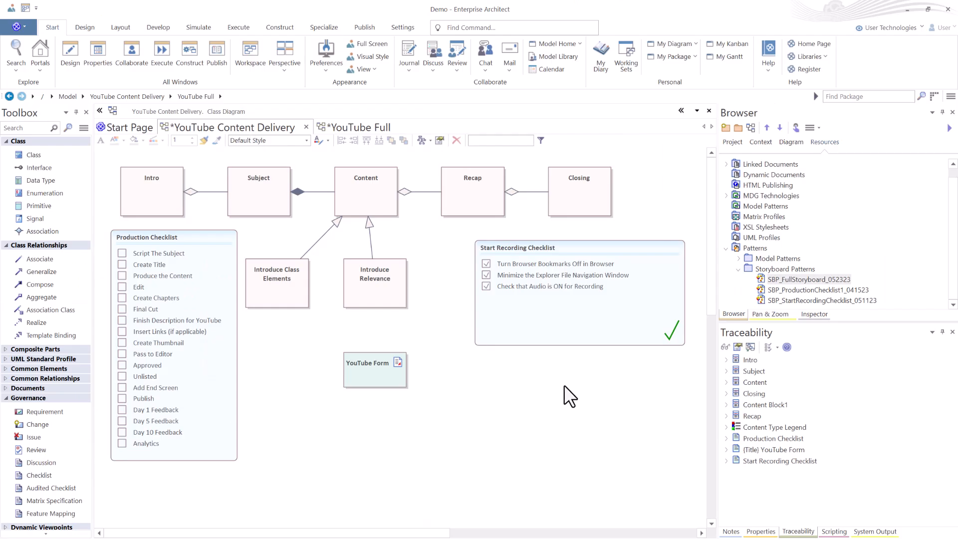
# Delete the Start Recording Checklist from the YouTube Content Delivery diagram.
pyautogui.click(566, 332)
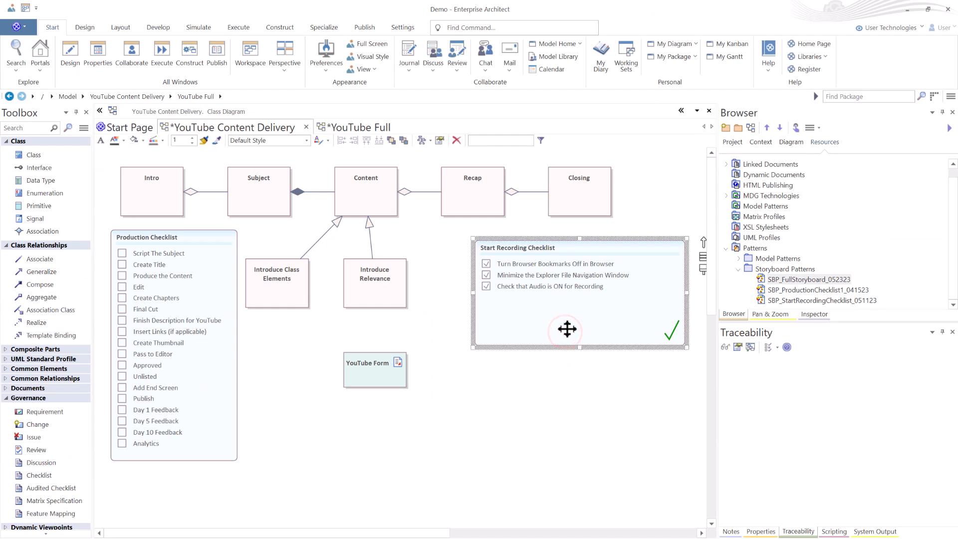
pyautogui.press('Delete')
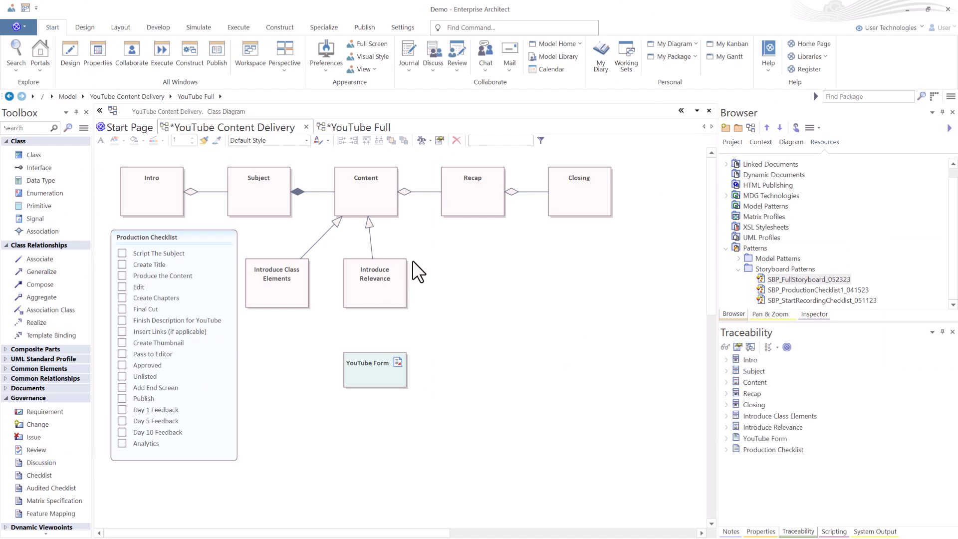